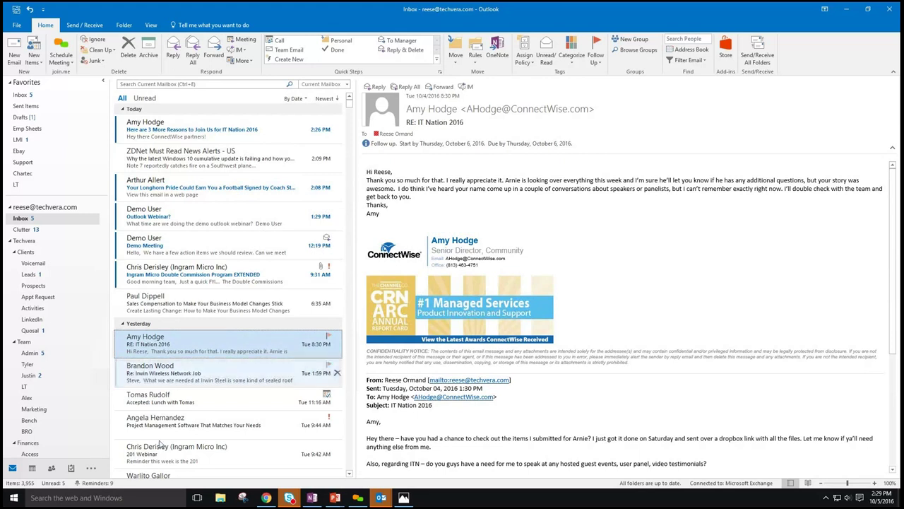
- Leave Mail via People and show the To-Do List, where the IT Nation 2016 task appears
left_click(56, 469)
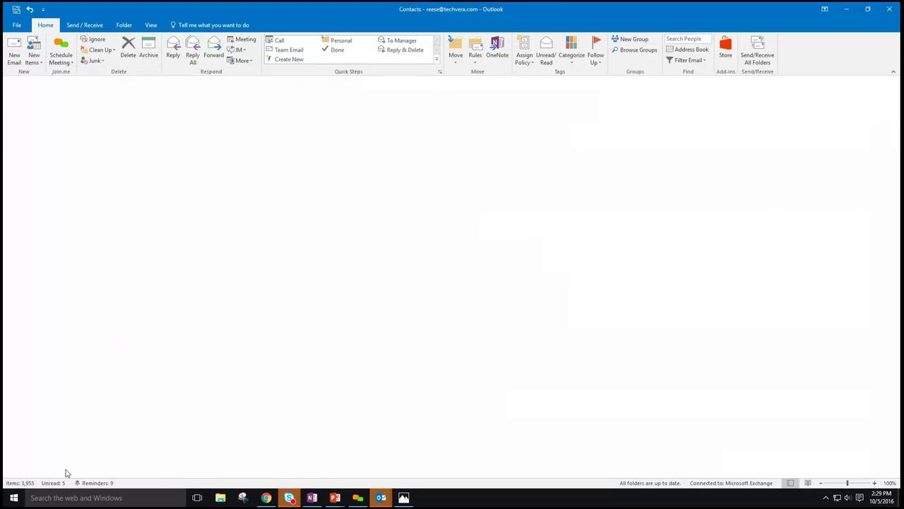
left_click(71, 469)
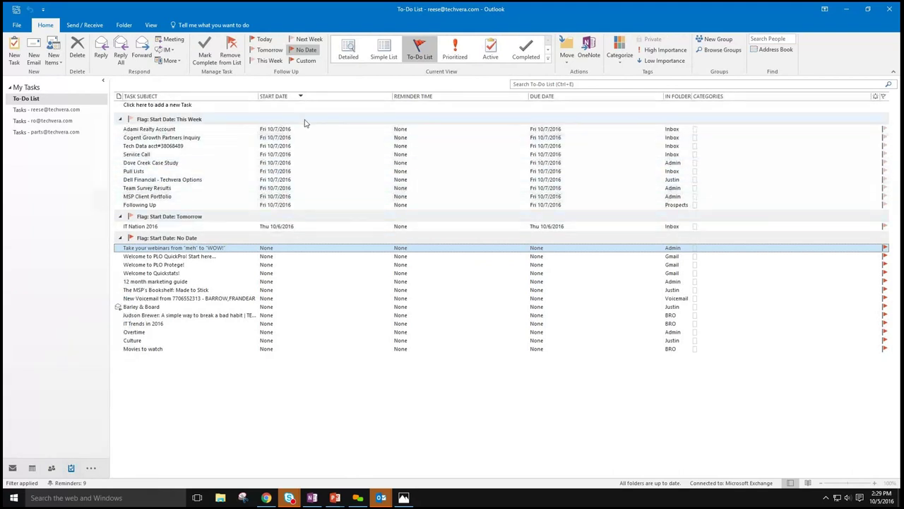
- Check the IT Nation 2016 task's message, mark the task complete via Follow Up, then return to Mail
double_click(288, 227)
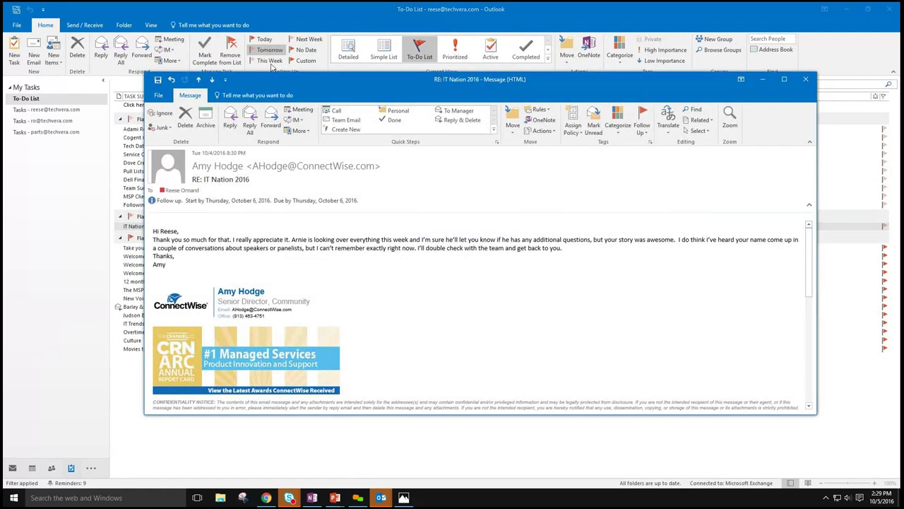
left_click(806, 79)
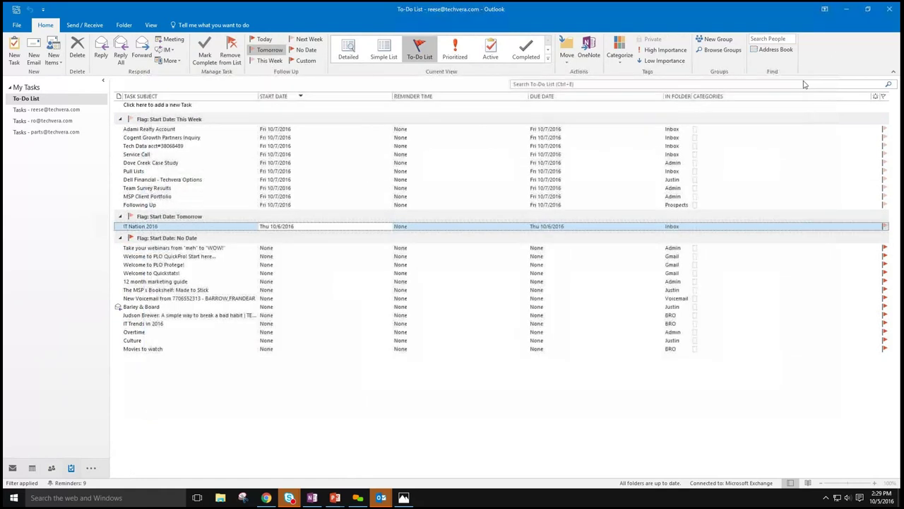
left_click(205, 227)
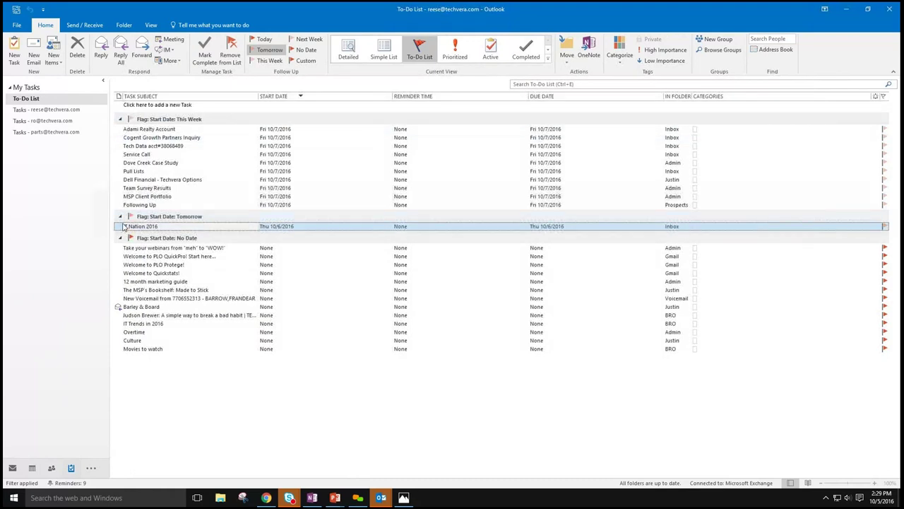
right_click(299, 227)
mouse_move(336, 342)
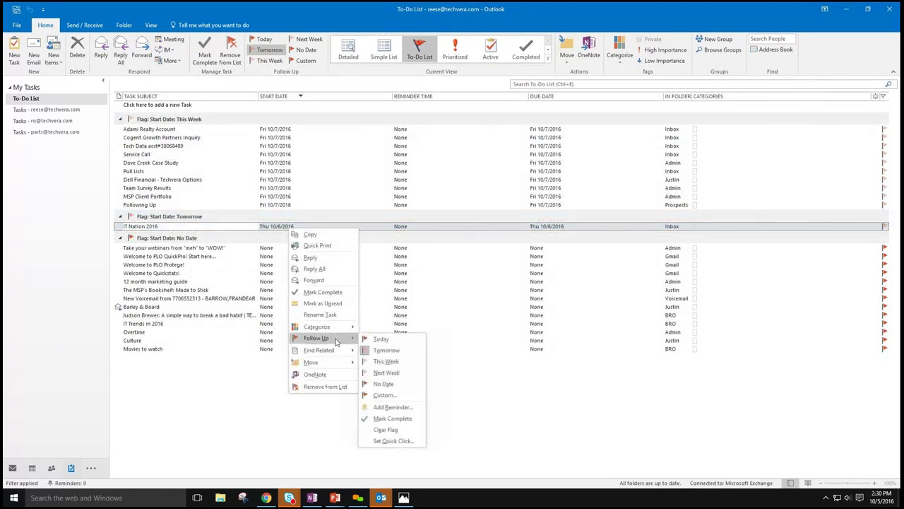
left_click(394, 423)
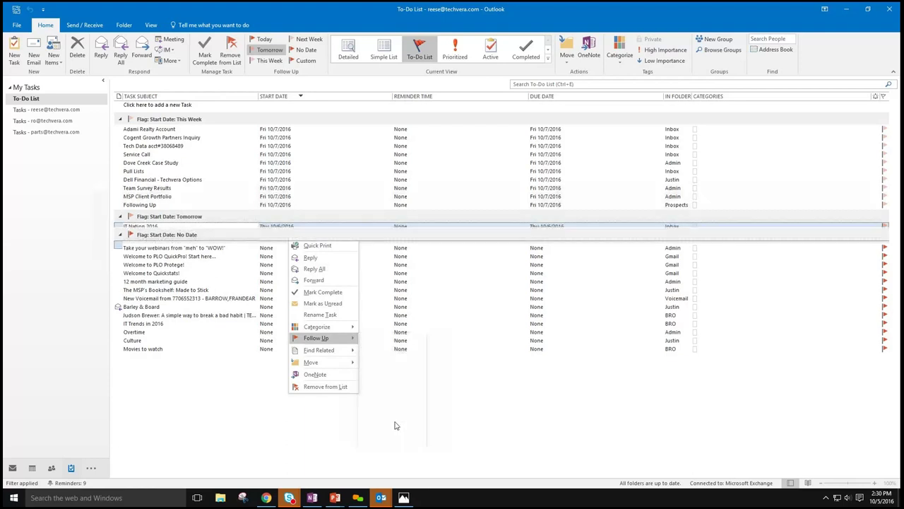
left_click(214, 129)
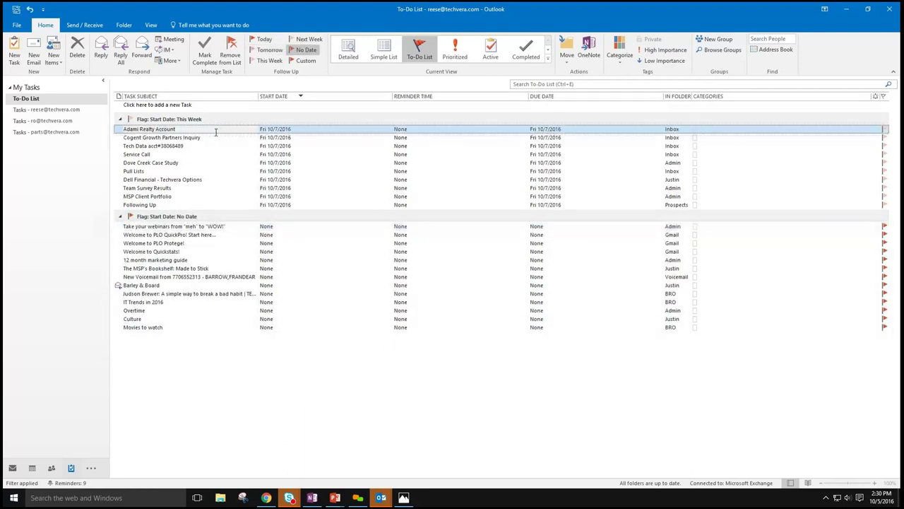
left_click(13, 468)
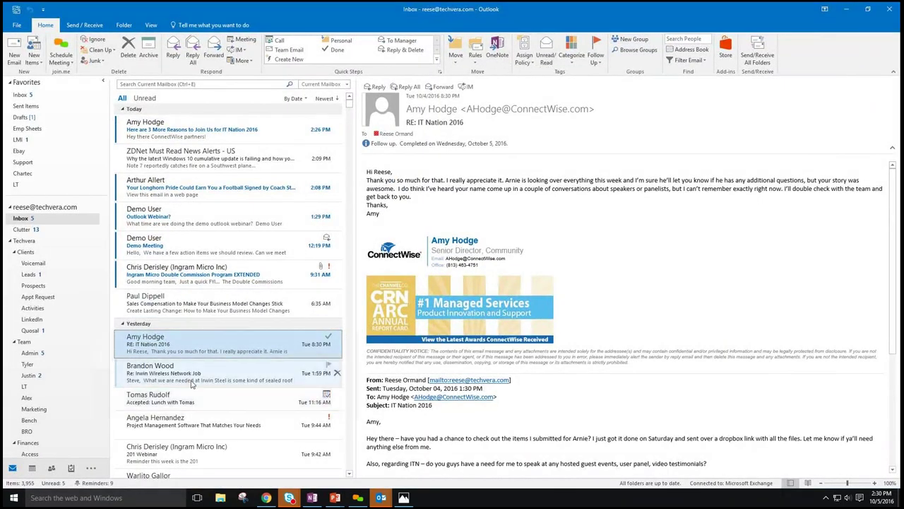
- Preview the IT Nation reply's Follow Up flag options without changing anything, then bring up PowerPoint
right_click(206, 344)
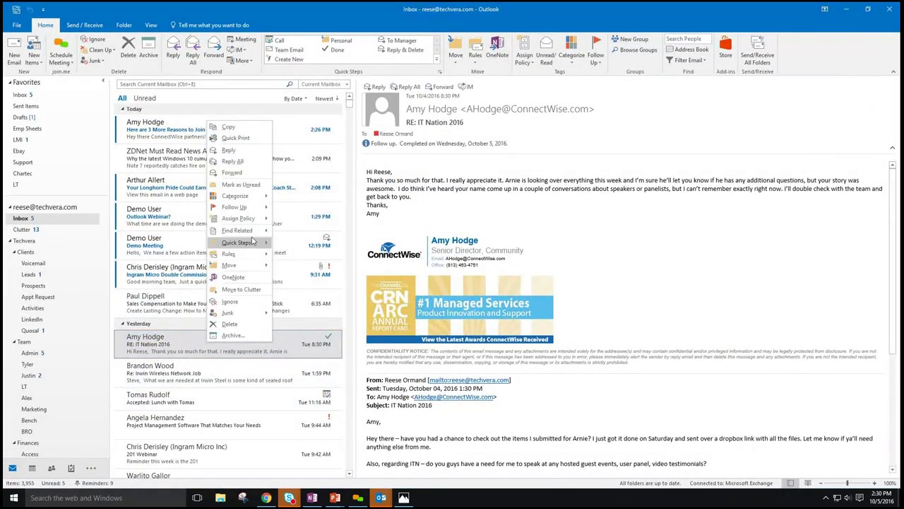
mouse_move(252, 209)
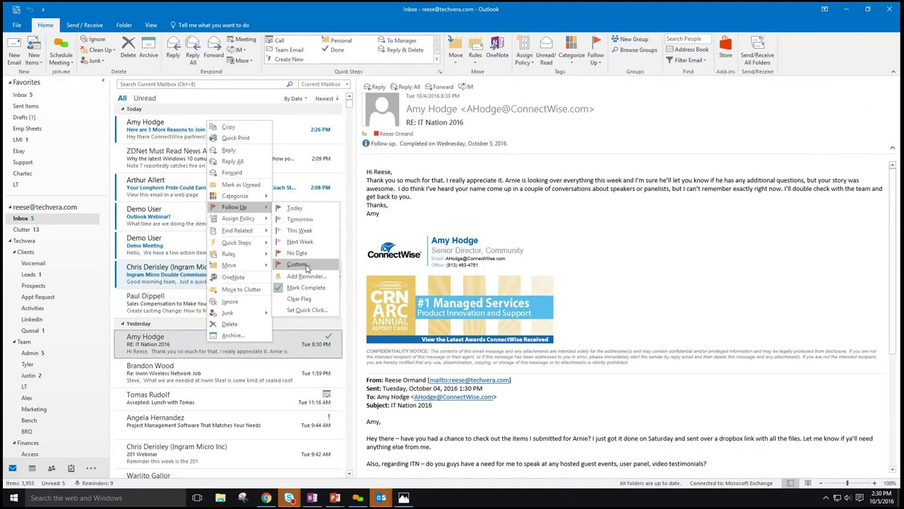
left_click(364, 6)
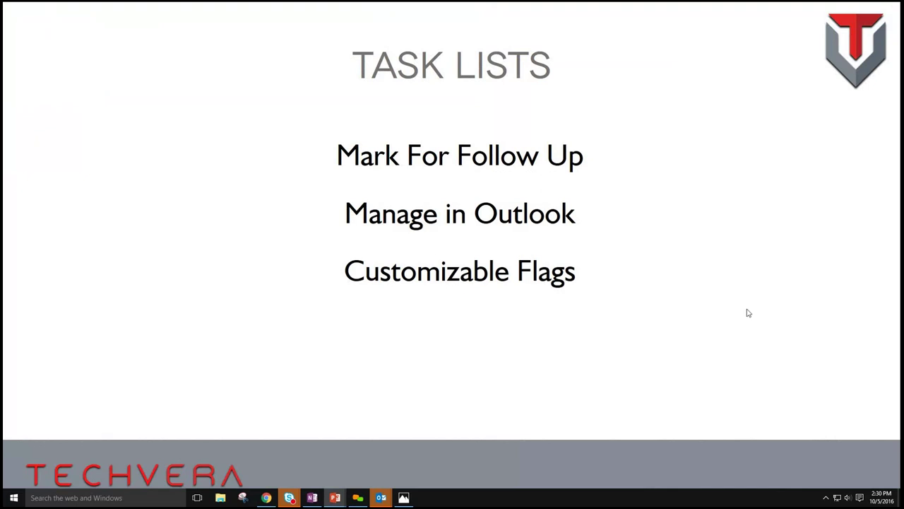
- Advance the slideshow from Task Lists to the Using Calendars slide
left_click(638, 234)
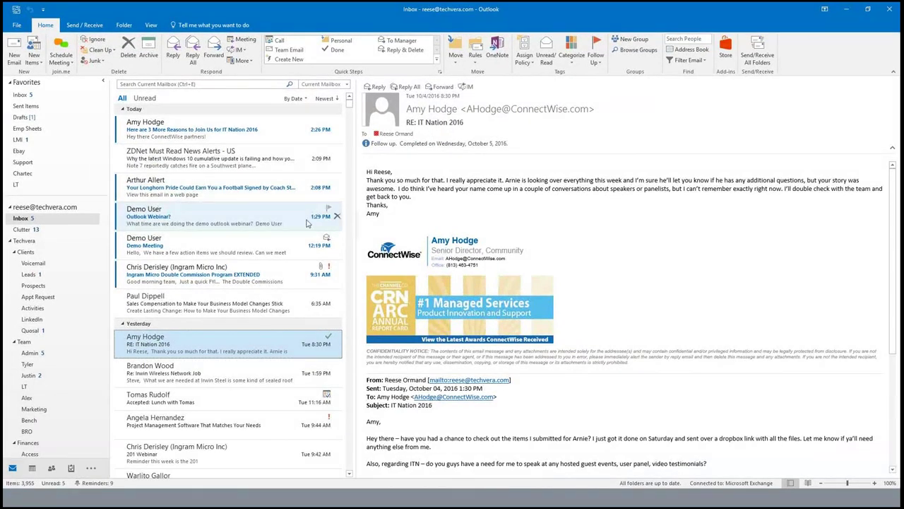
- Look over the Demo Meeting email, then reply to it with a meeting request using Ctrl+Alt+R
left_click(219, 253)
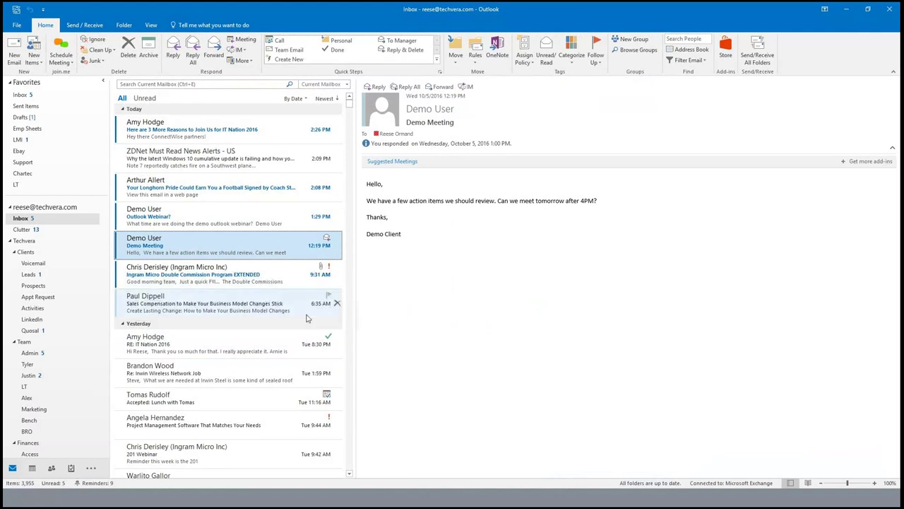
double_click(239, 247)
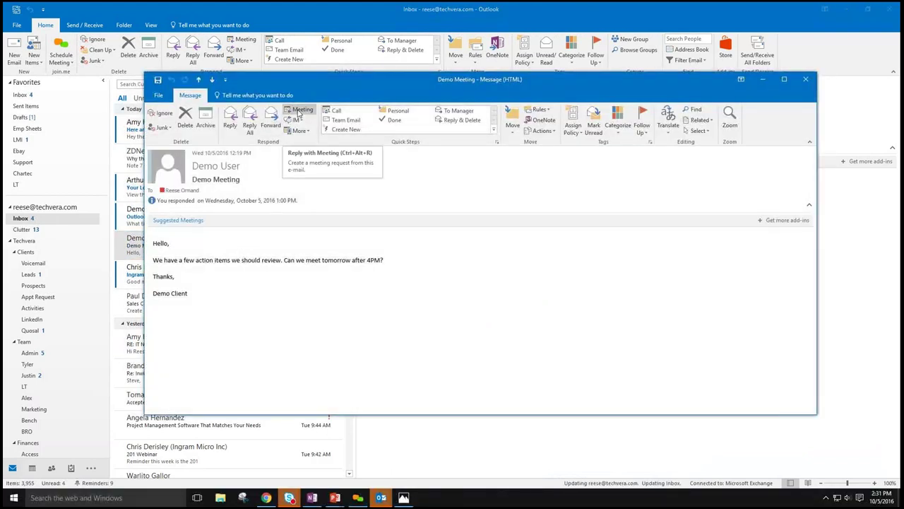
left_click(806, 79)
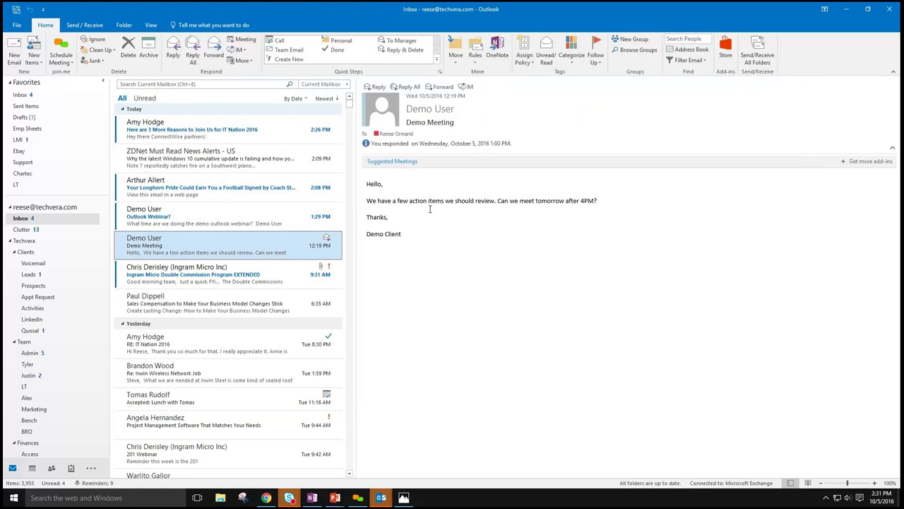
key("ctrl+alt+r")
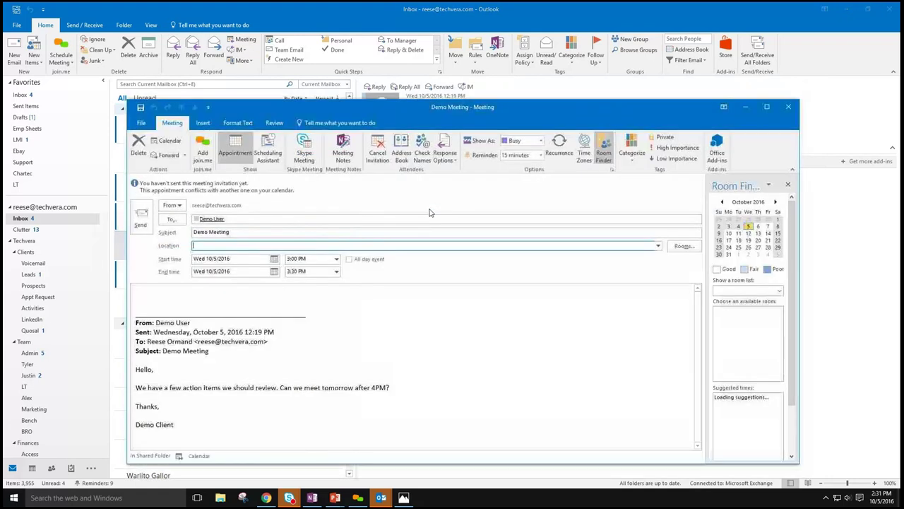
- Maximize the meeting window and move the meeting to Thursday 10/6/2016 at 4:30 PM
double_click(508, 110)
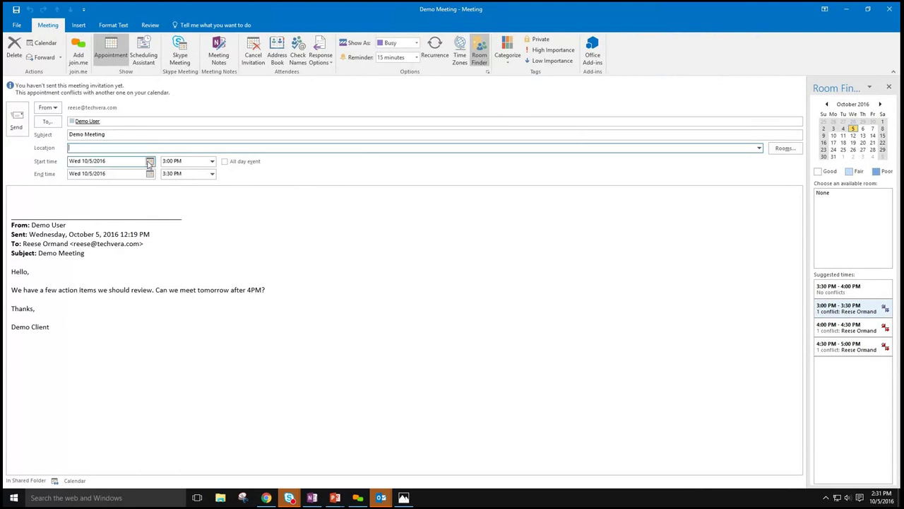
left_click(150, 161)
left_click(125, 202)
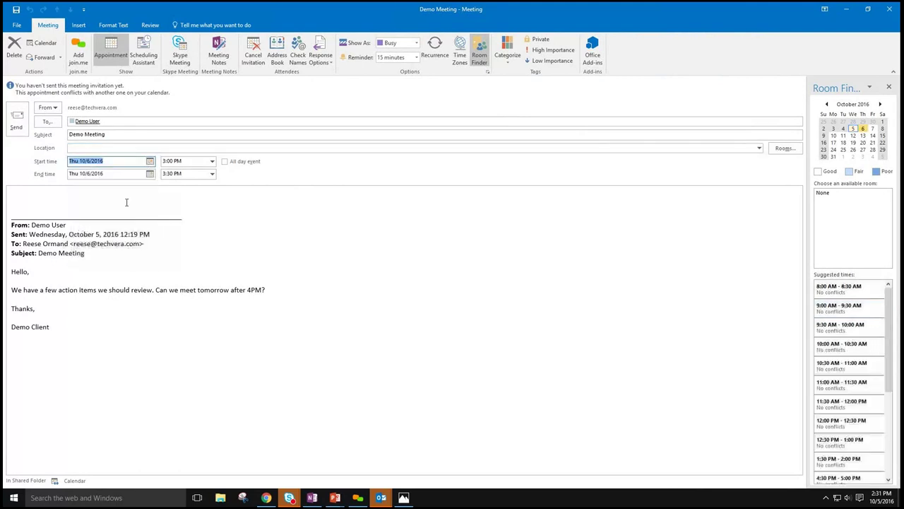
left_click(212, 161)
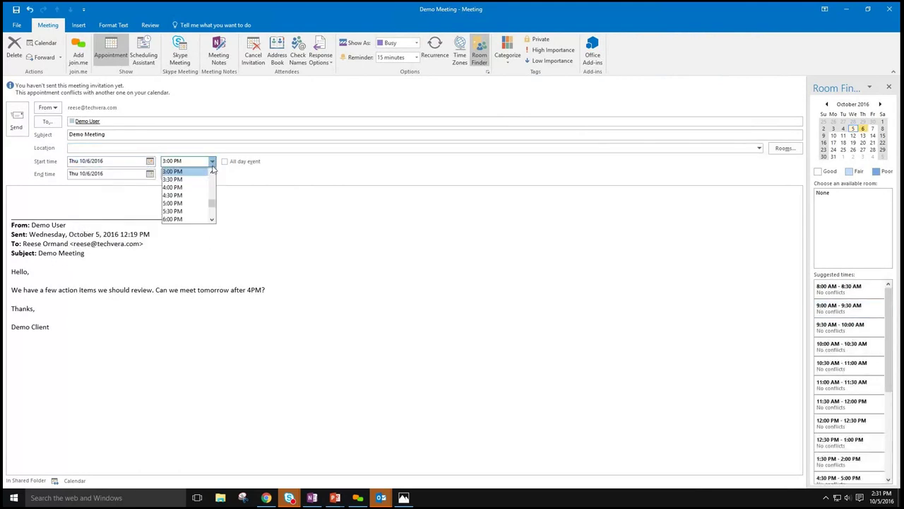
left_click(181, 198)
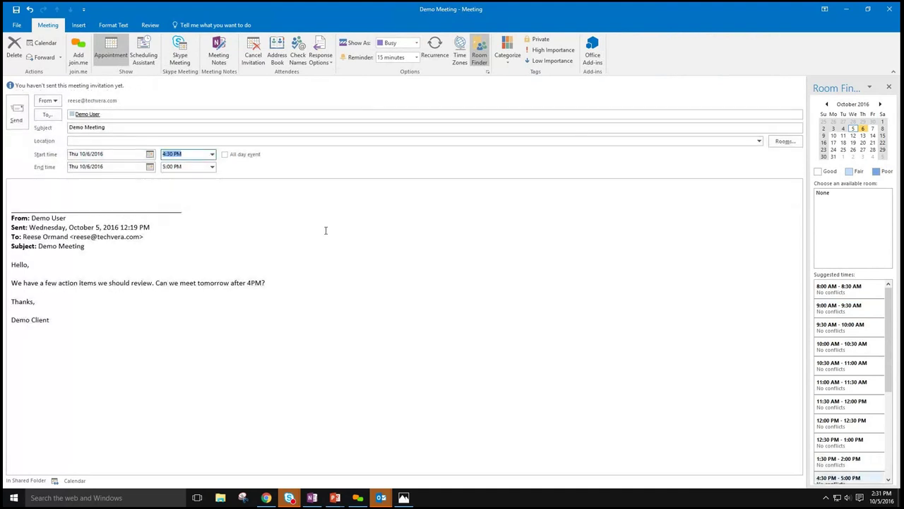
- Enter the location address and review the invitation's message body
left_click(119, 140)
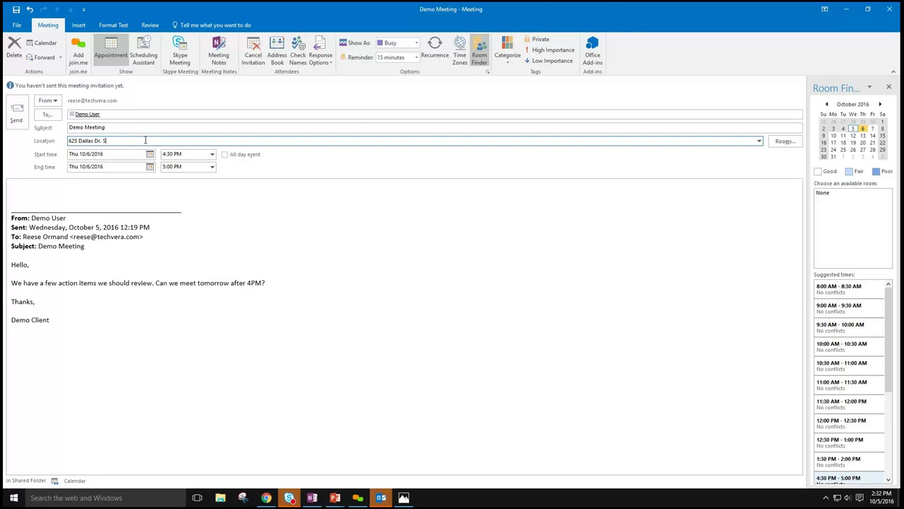
type("nton,")
left_click(79, 195)
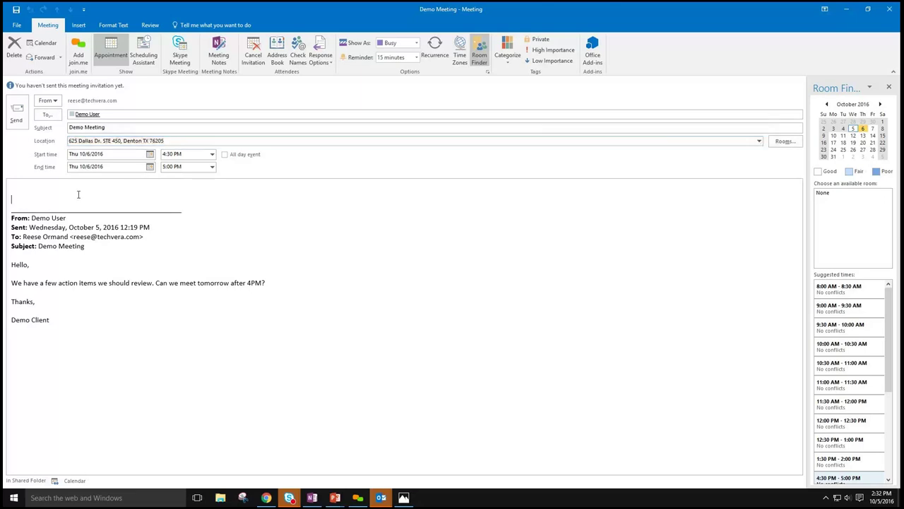
key("ctrl+a")
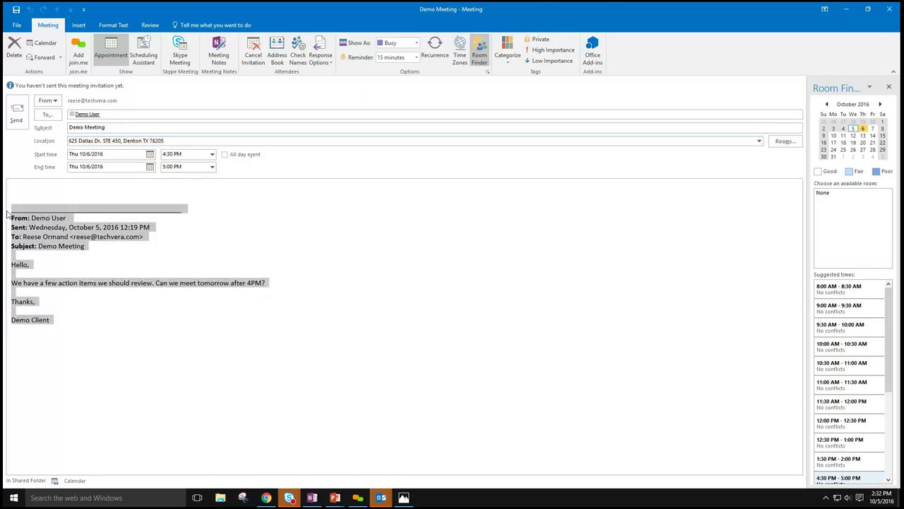
left_click(122, 353)
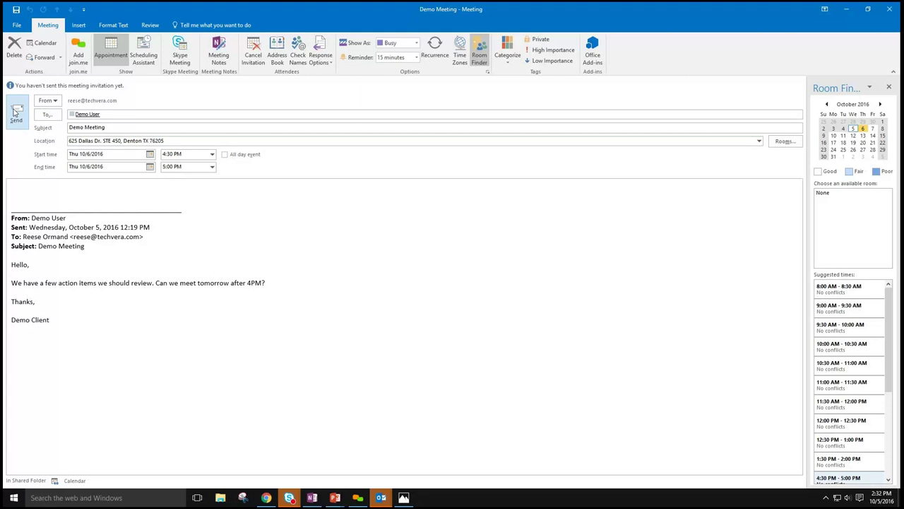
- Set the reminder to 1 hour and send the invitation
left_click(416, 57)
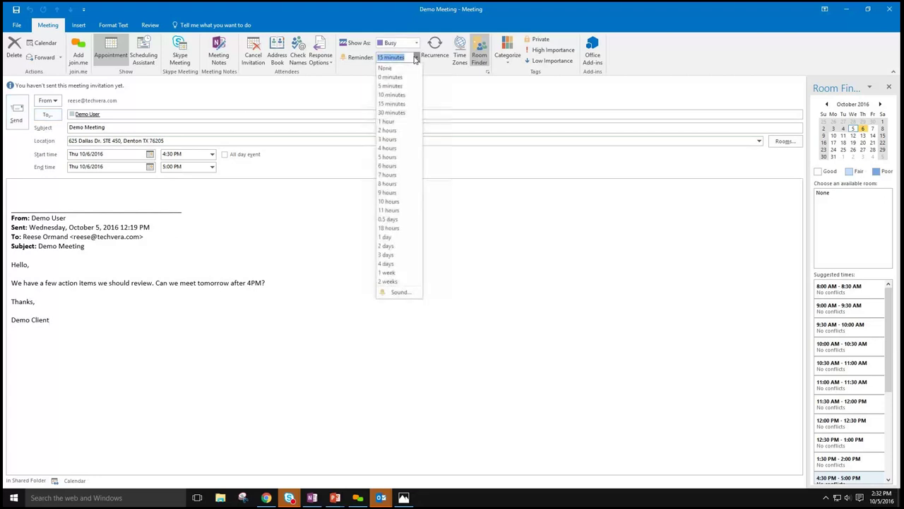
left_click(400, 122)
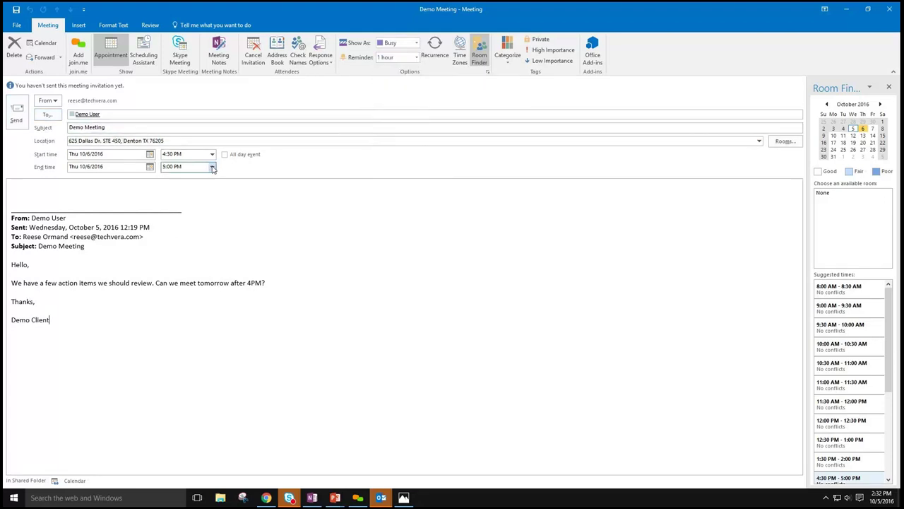
left_click(23, 111)
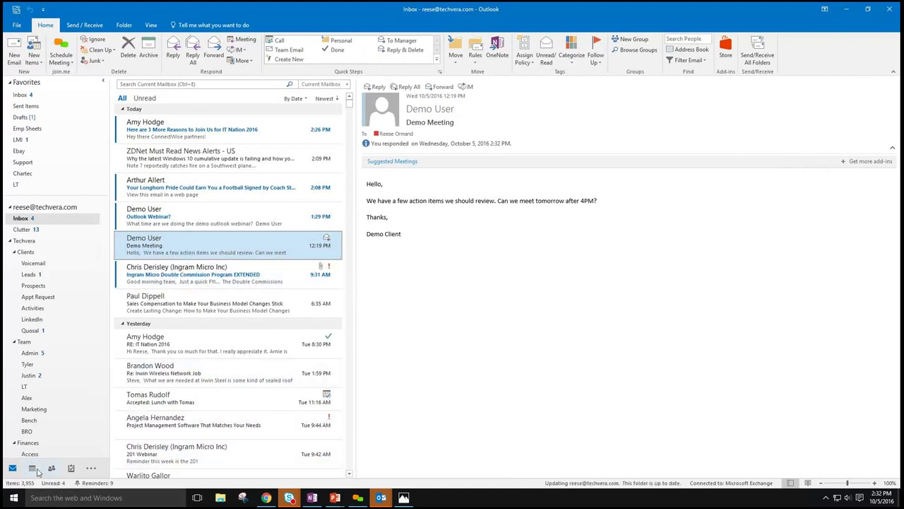
mouse_move(35, 470)
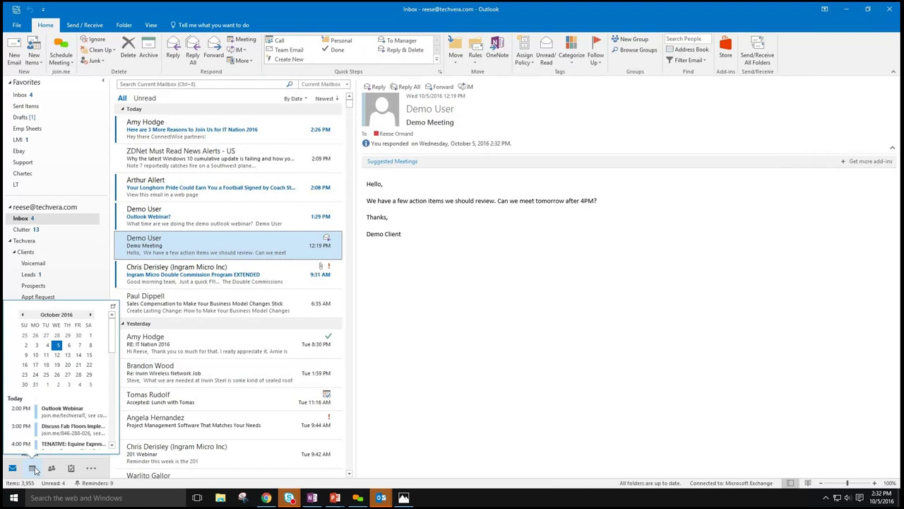
left_click(33, 469)
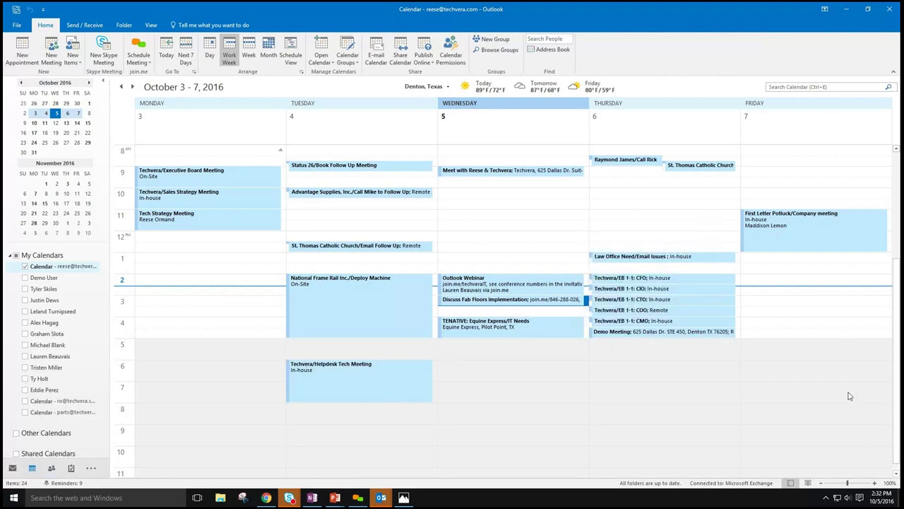
left_click(712, 335)
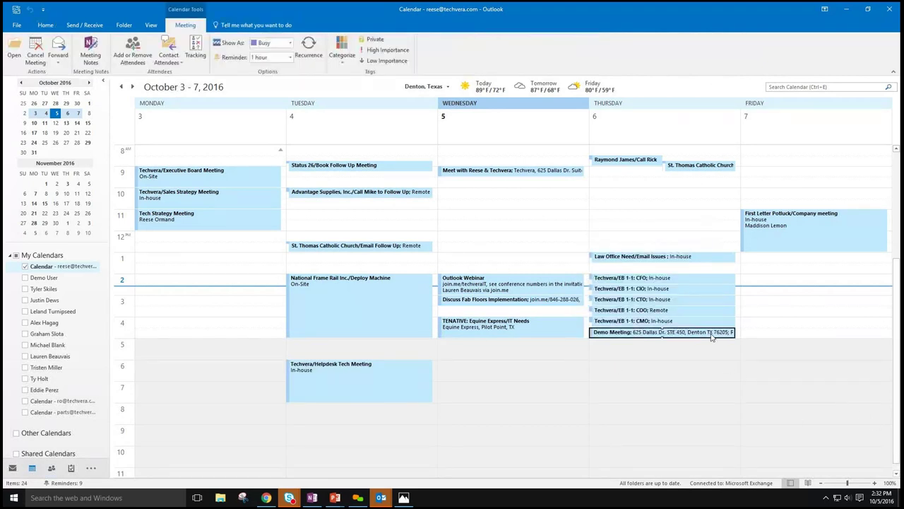
mouse_move(711, 337)
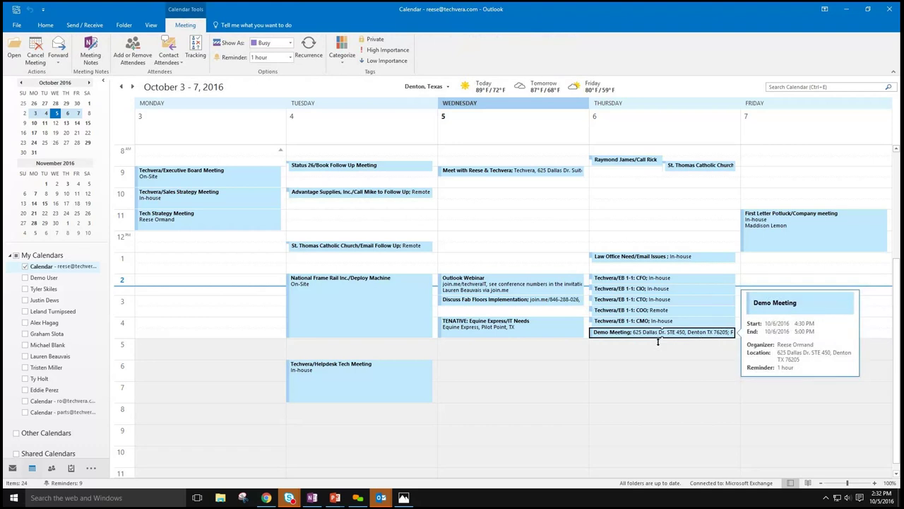
left_click(13, 467)
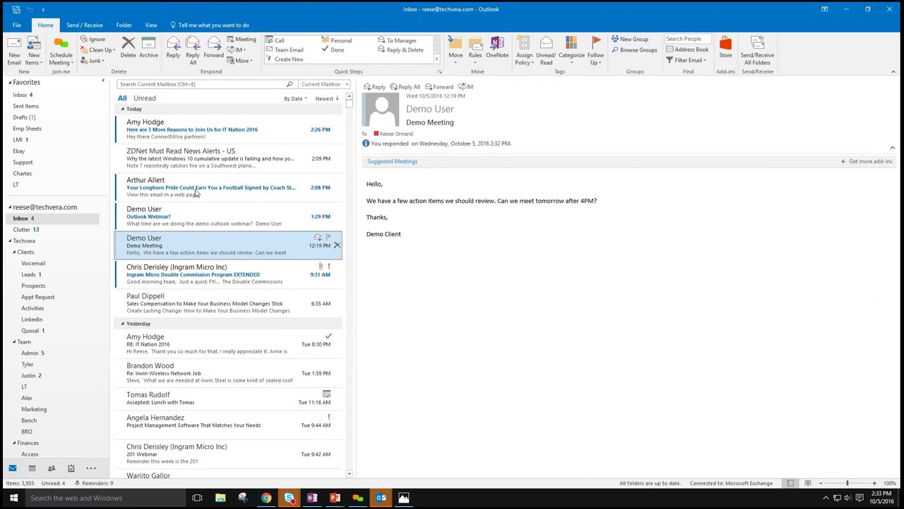
double_click(197, 244)
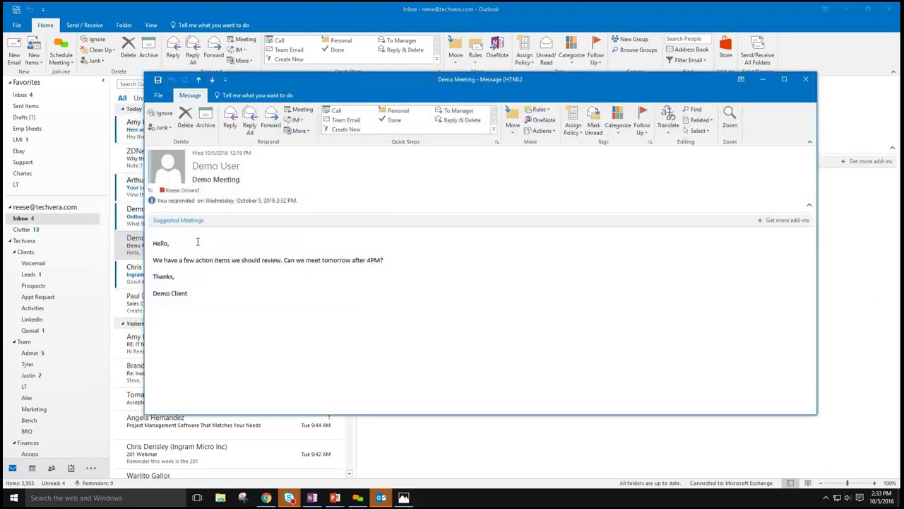
left_click(805, 78)
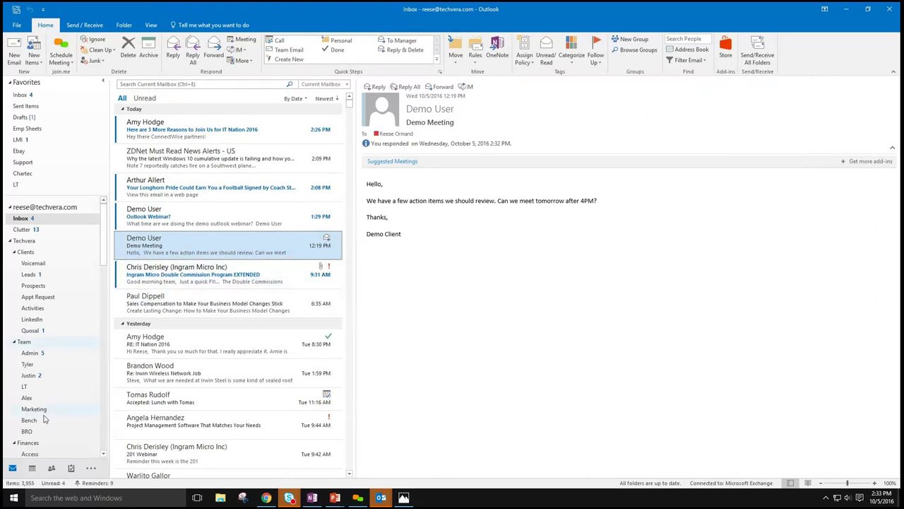
left_click(32, 469)
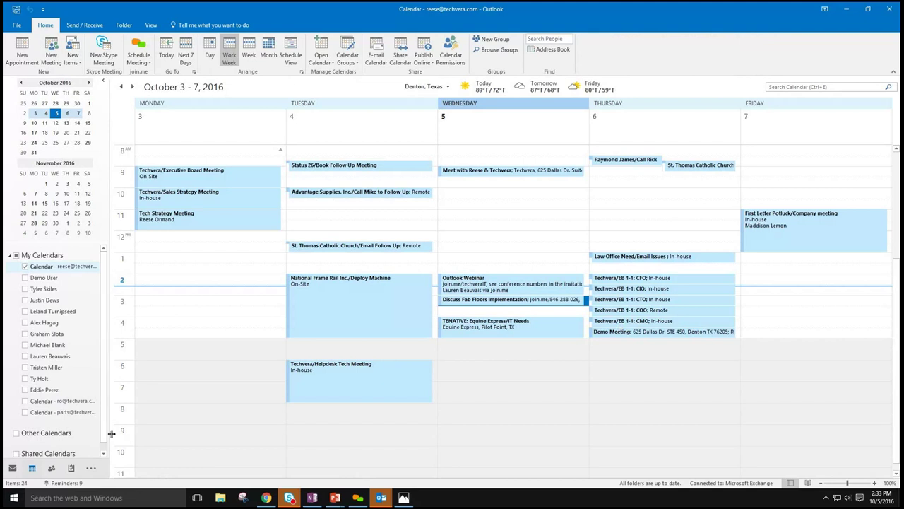
left_click(12, 469)
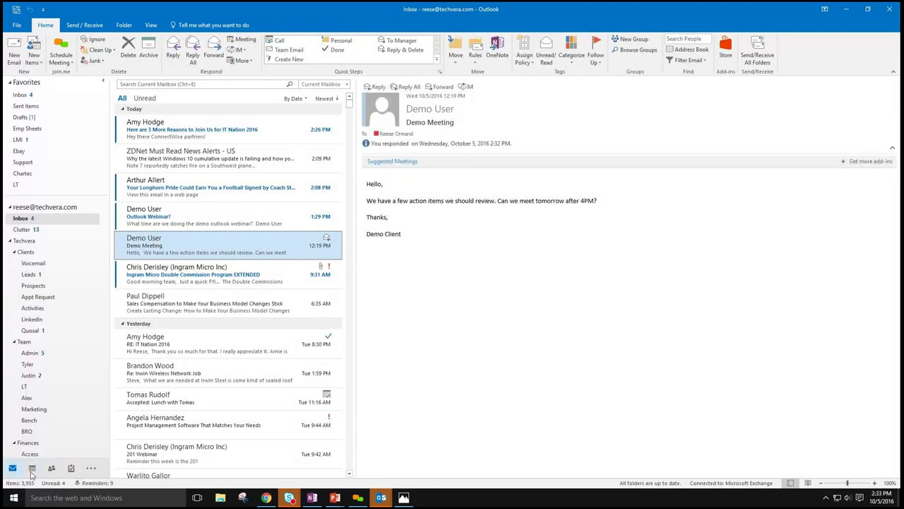
mouse_move(32, 472)
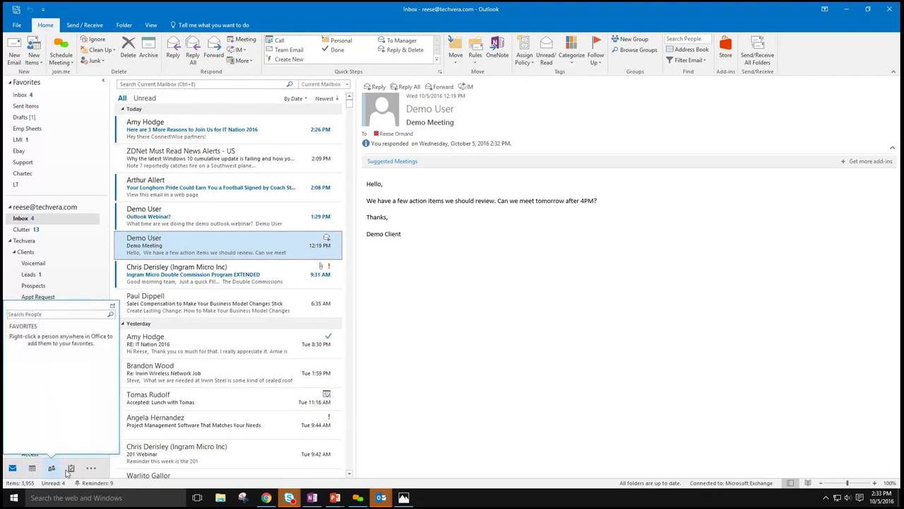
- Draft a Test Appt at Techvera, make it a meeting, review response options, then close the draft
left_click(32, 468)
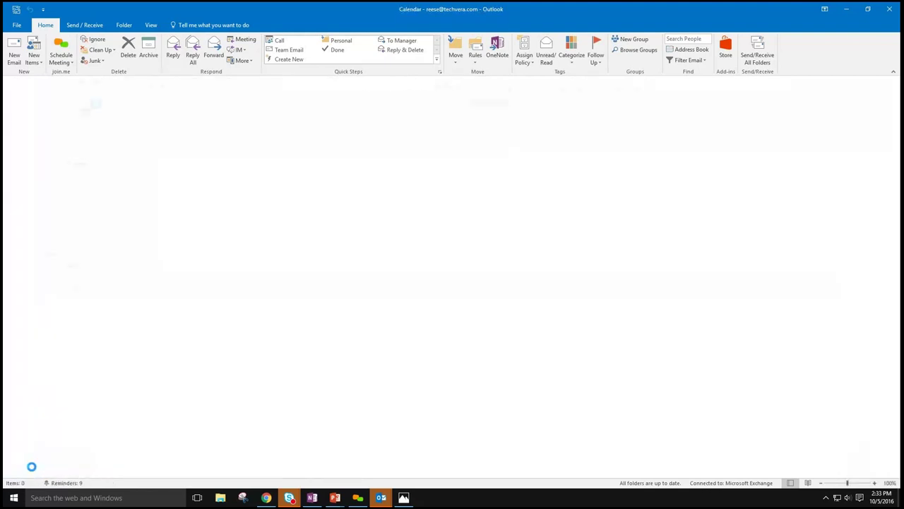
left_click(22, 54)
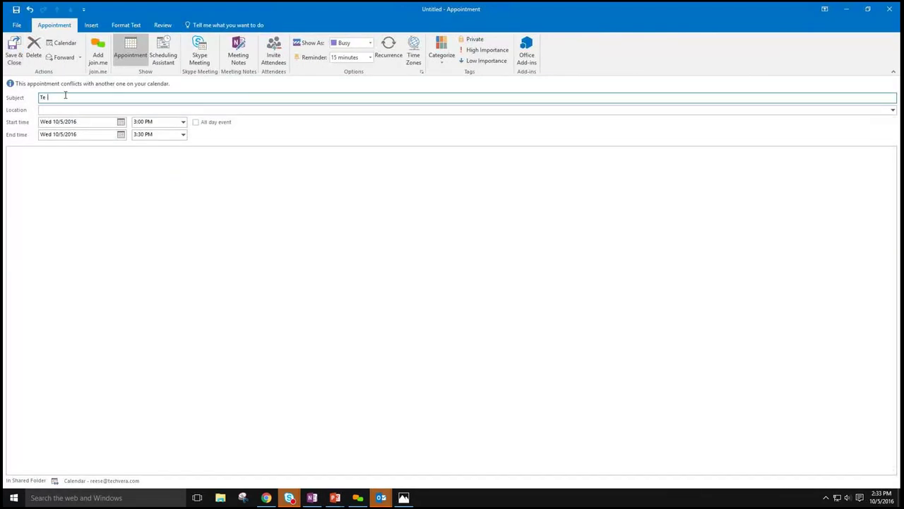
key("Tab")
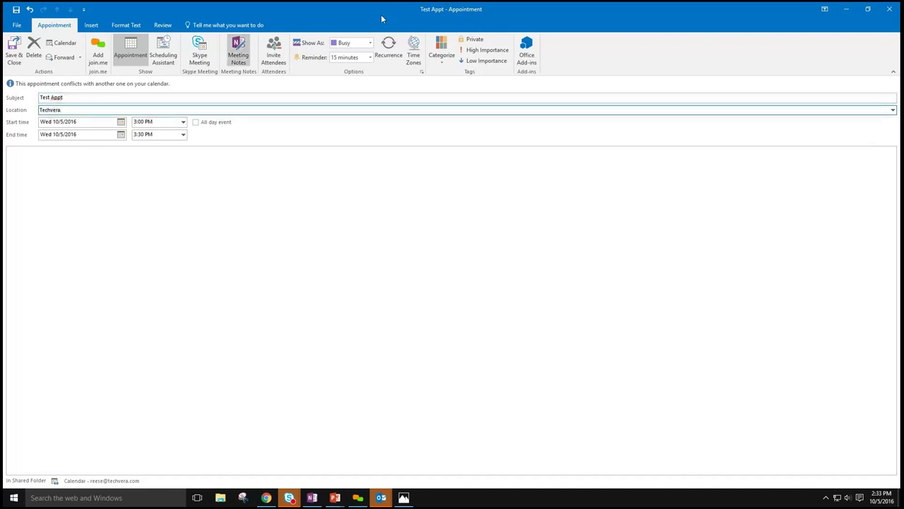
left_click(273, 54)
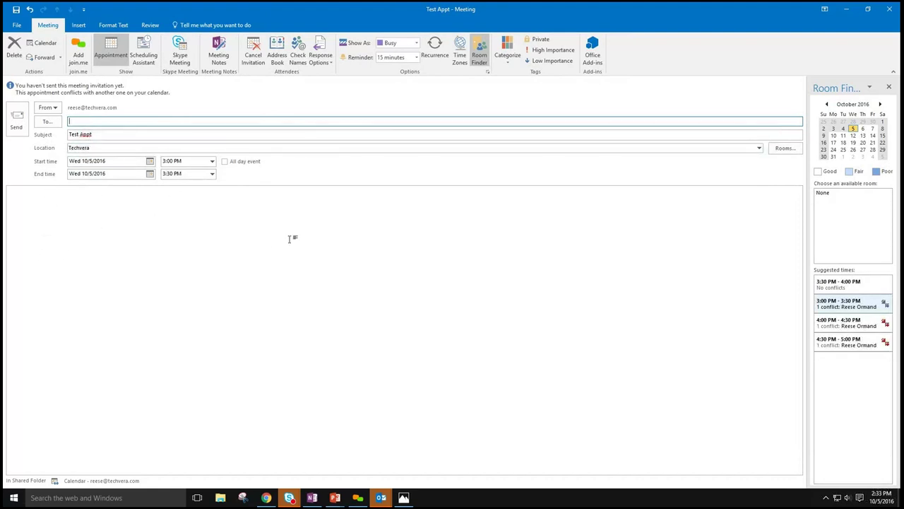
left_click(326, 56)
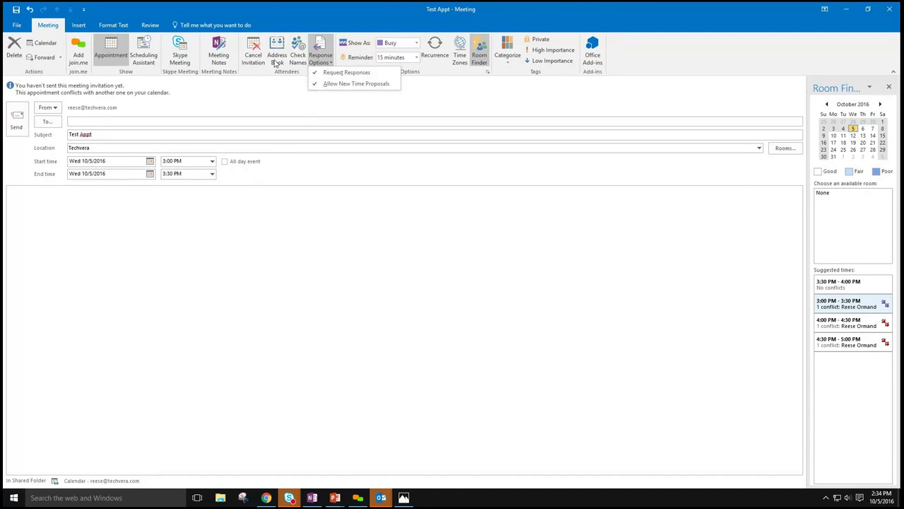
left_click(289, 118)
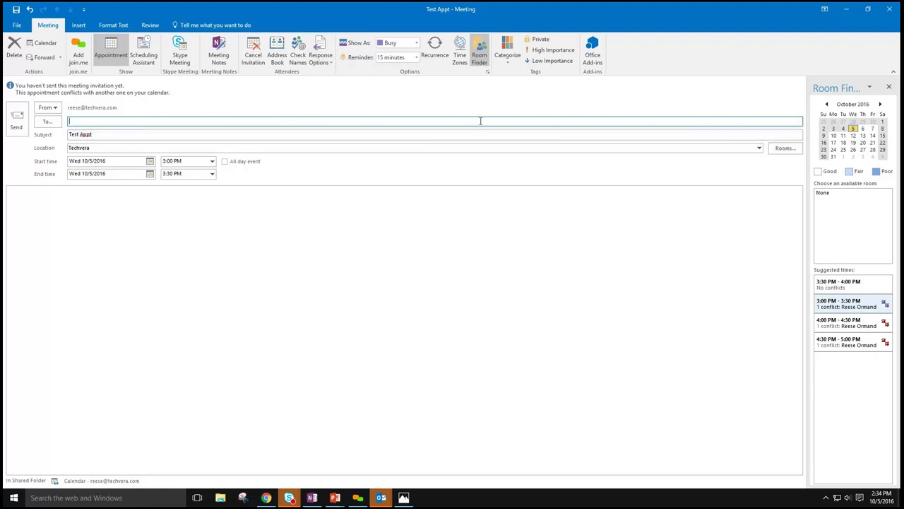
left_click(888, 12)
- Discard the draft without saving and advance past the Manage Calendars slide to the calendar demo
left_click(457, 280)
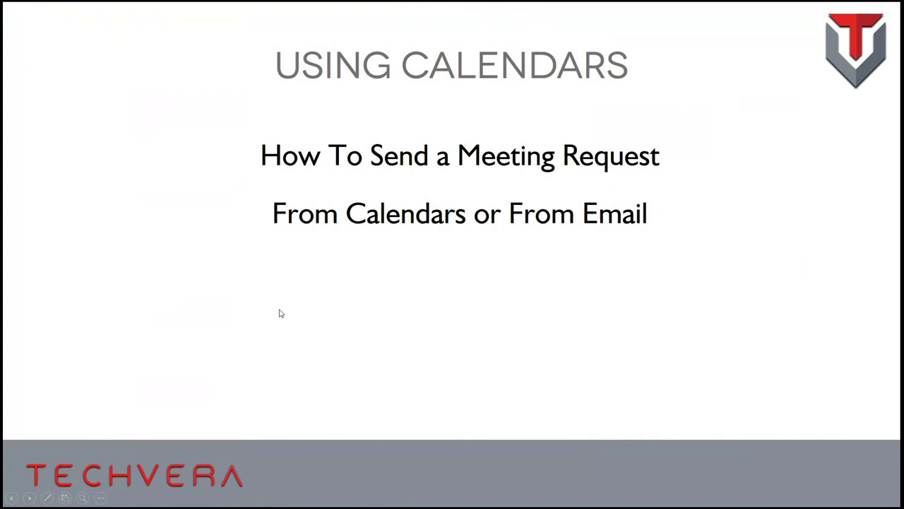
left_click(530, 354)
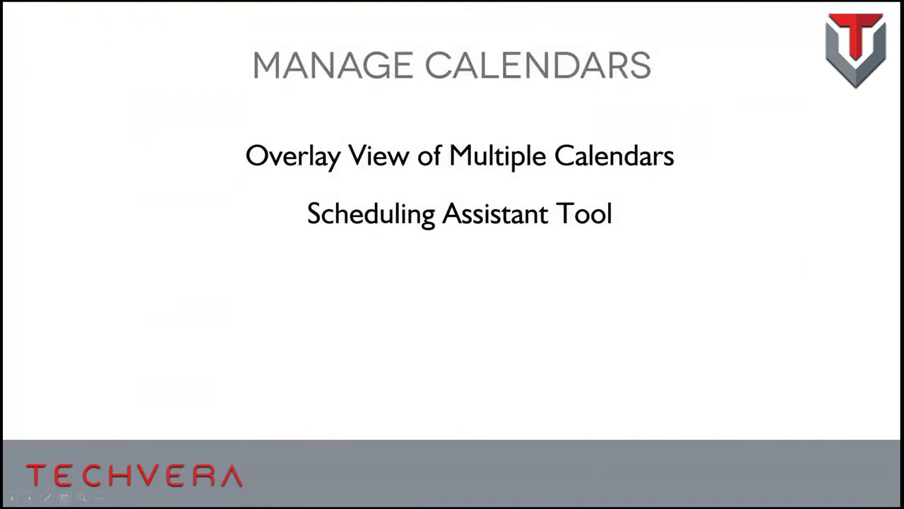
left_click(514, 106)
left_click(512, 108)
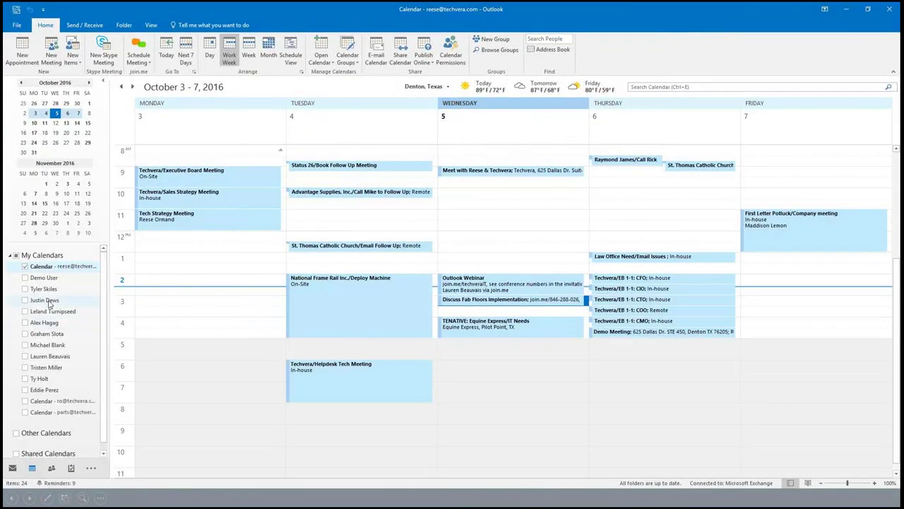
- Turn on three colleagues' calendars and overlay all of them onto your own
left_click(25, 289)
left_click(25, 300)
left_click(25, 311)
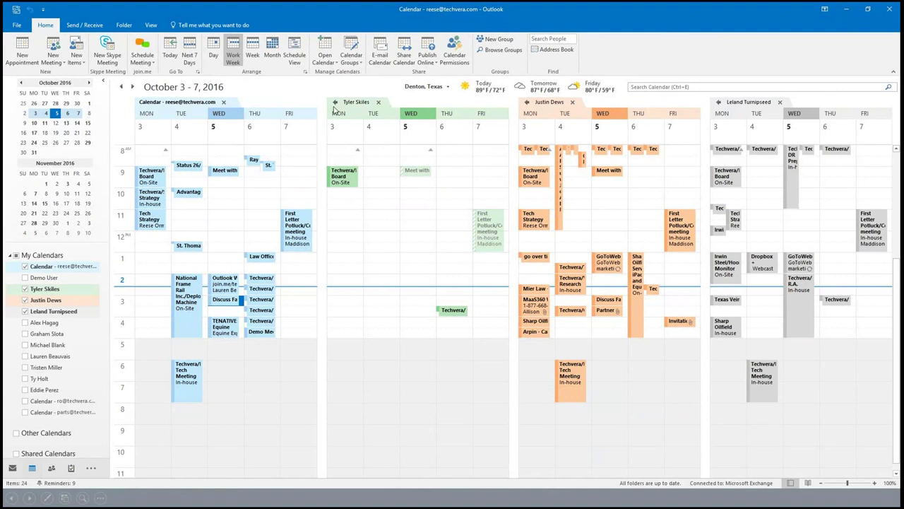
left_click(336, 106)
left_click(397, 103)
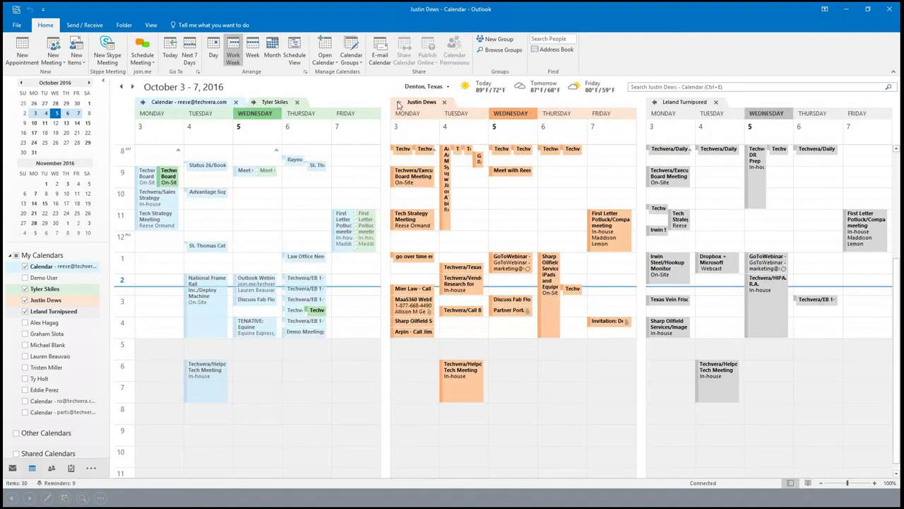
left_click(527, 103)
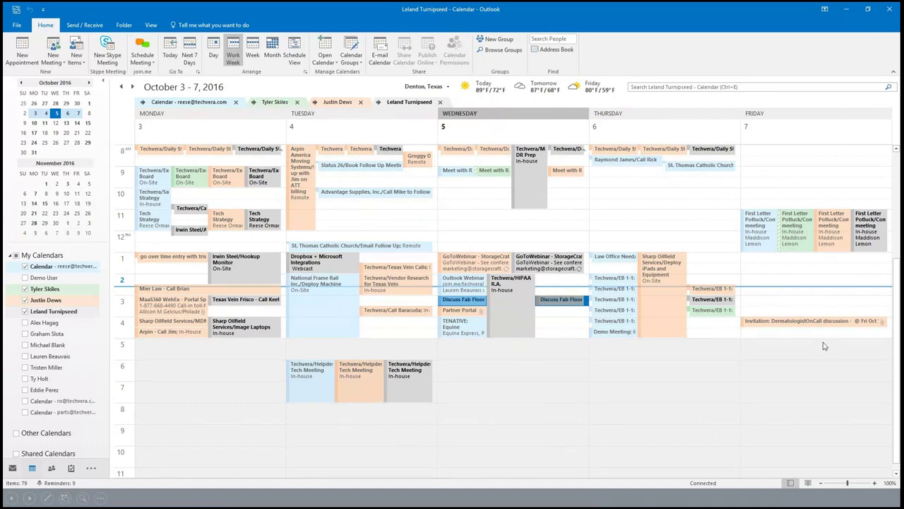
- Select the Friday 2 PM slot, then split the three calendars back out side by side
left_click(797, 281)
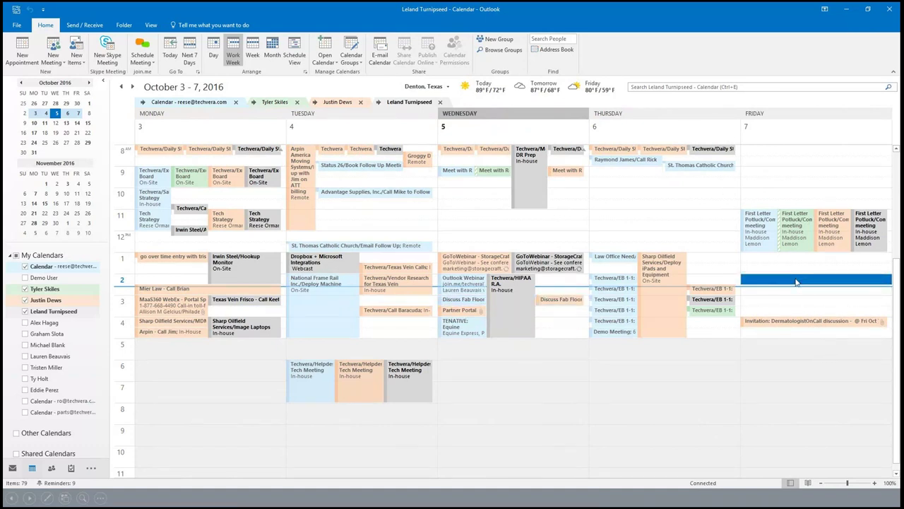
left_click(380, 102)
left_click(320, 103)
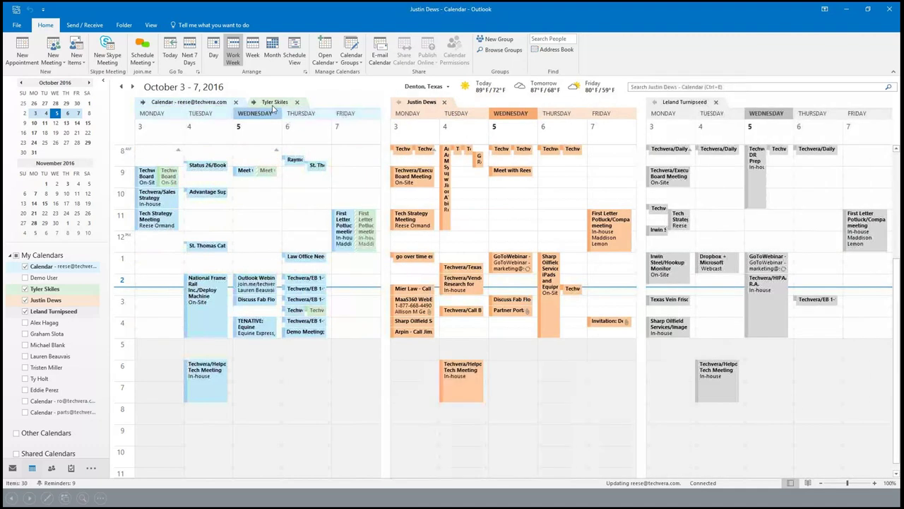
left_click(255, 102)
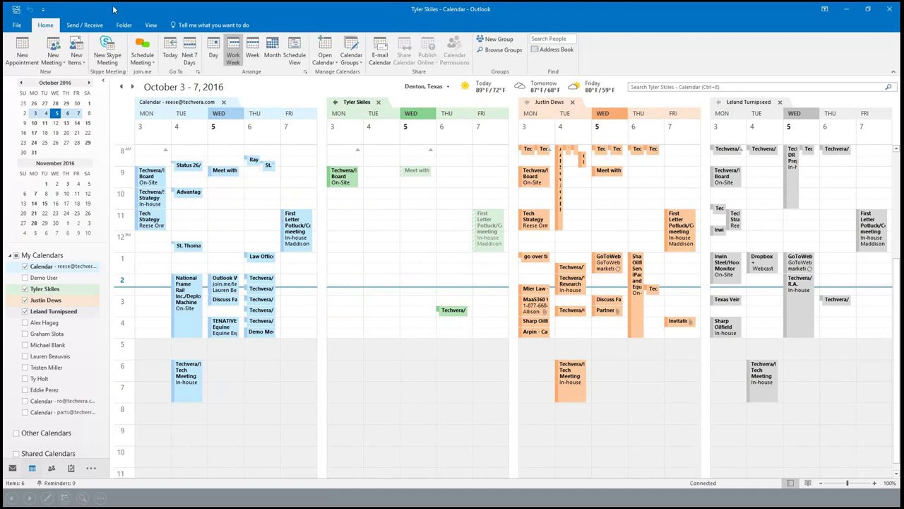
- Start a new meeting on the colleague's calendar and enter its location
left_click(16, 53)
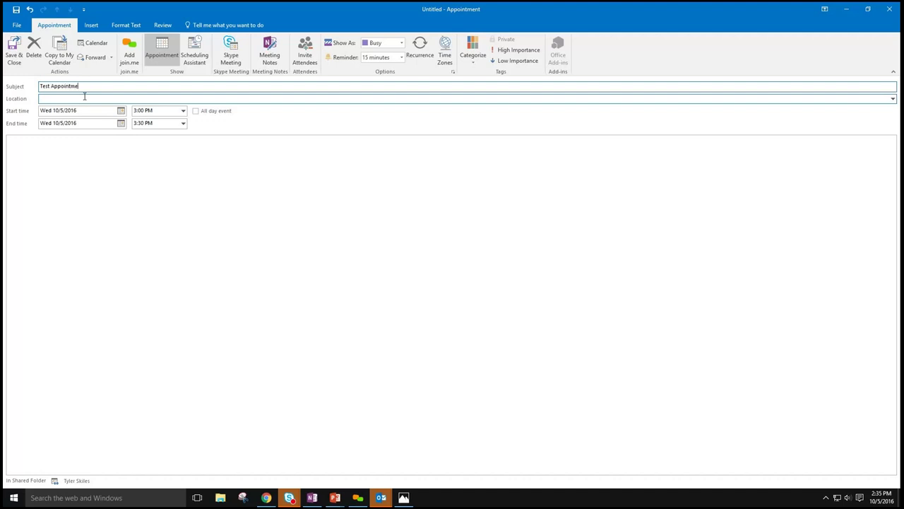
left_click(84, 96)
type("625")
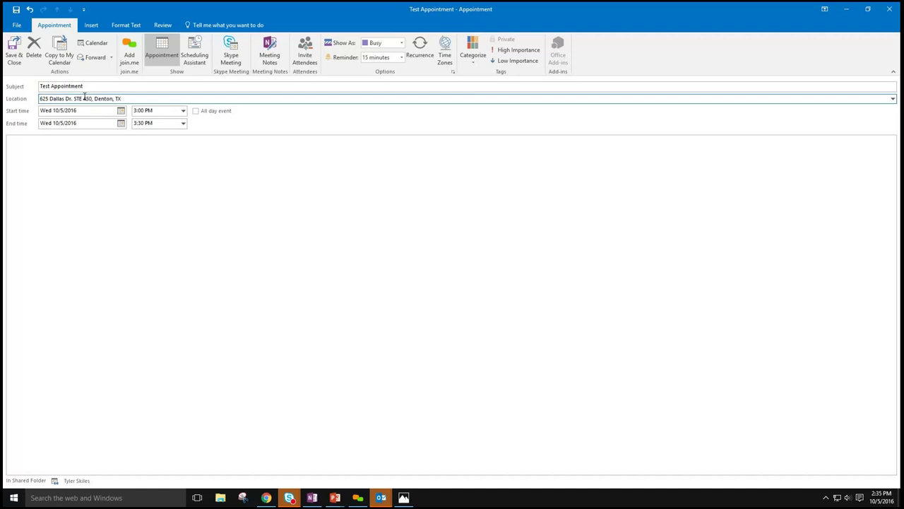
- In the Scheduling Assistant, add two more attendees by name
left_click(195, 54)
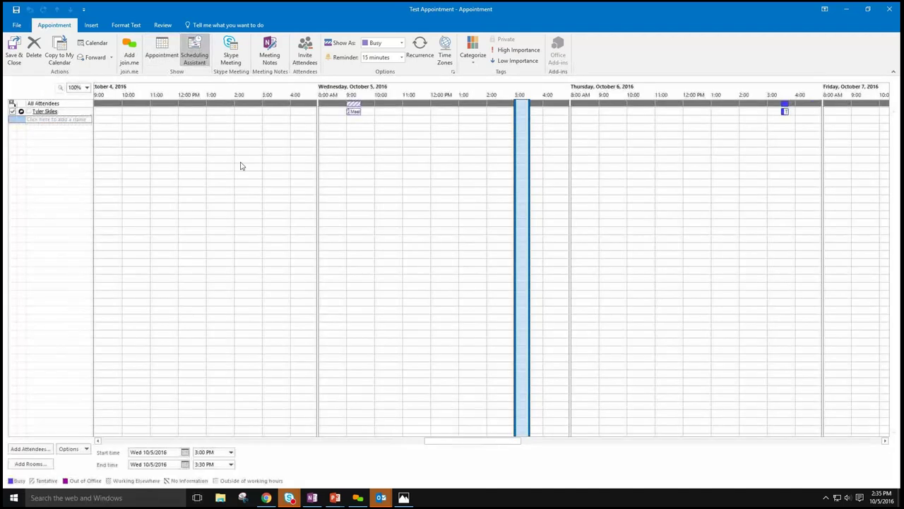
left_click(61, 119)
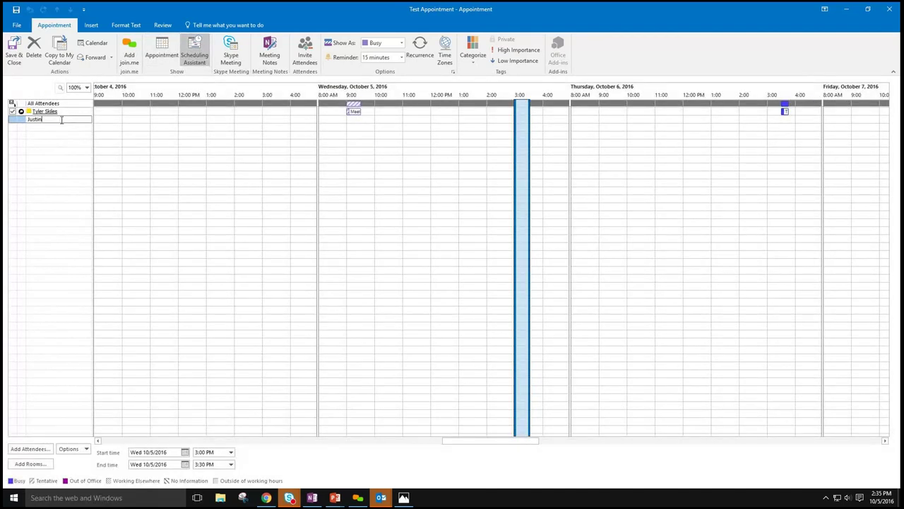
key("Return")
mouse_move(70, 119)
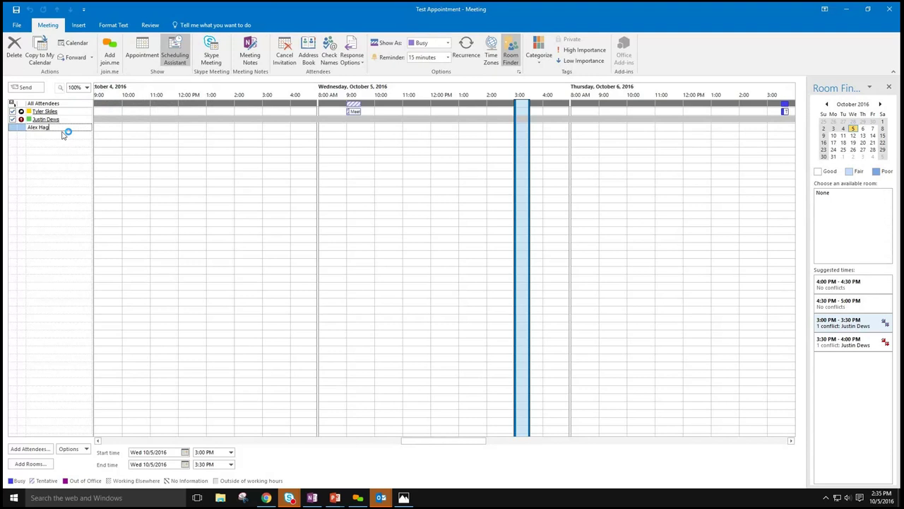
key("Return")
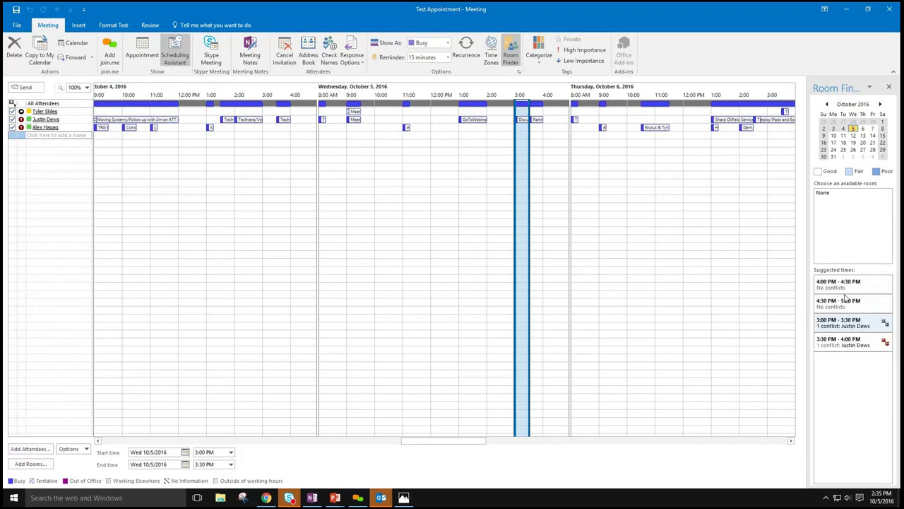
- Compare suggested times from 3:00 to 5:00 PM, settle on 4:00–4:30 PM, then delete the meeting
left_click(846, 288)
left_click(847, 302)
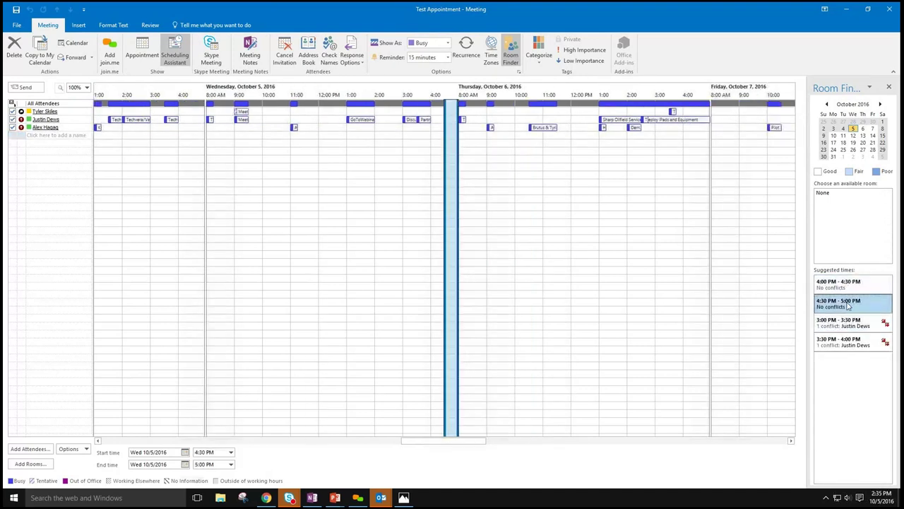
left_click(847, 322)
left_click(848, 342)
left_click(852, 321)
left_click(850, 300)
left_click(850, 283)
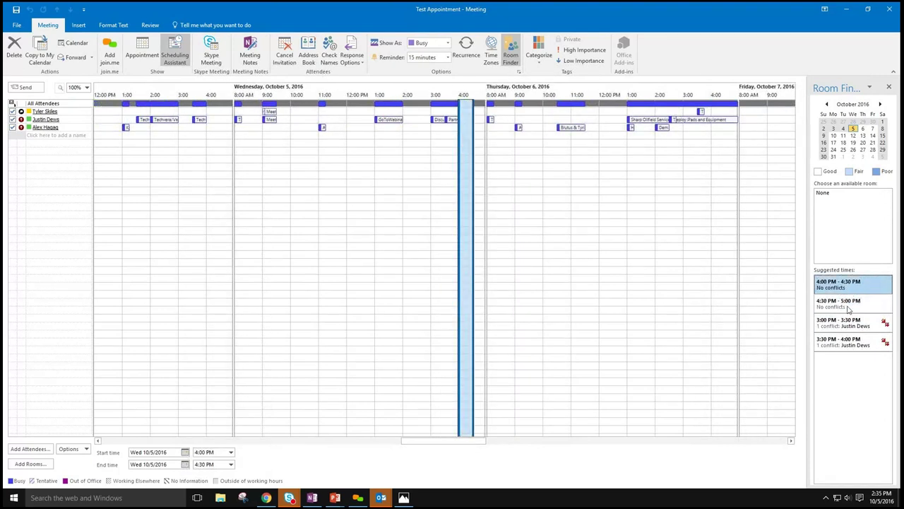
left_click(850, 305)
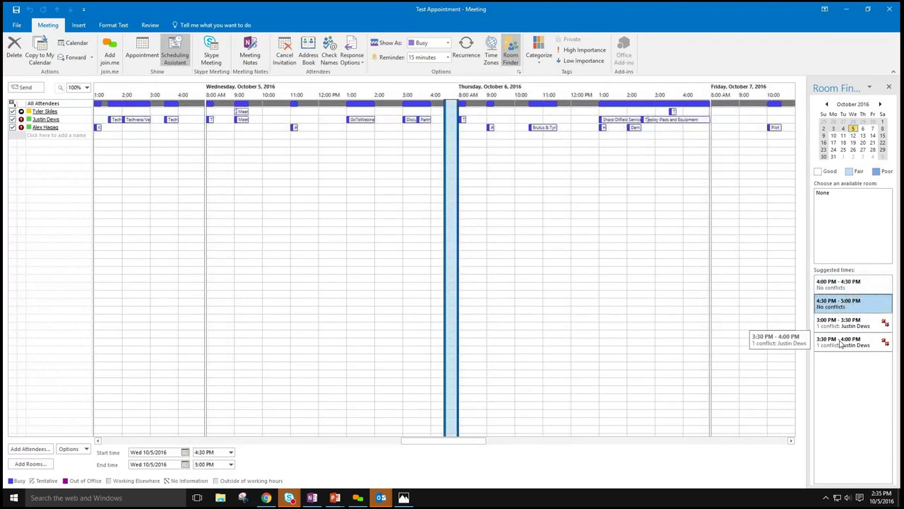
left_click(850, 285)
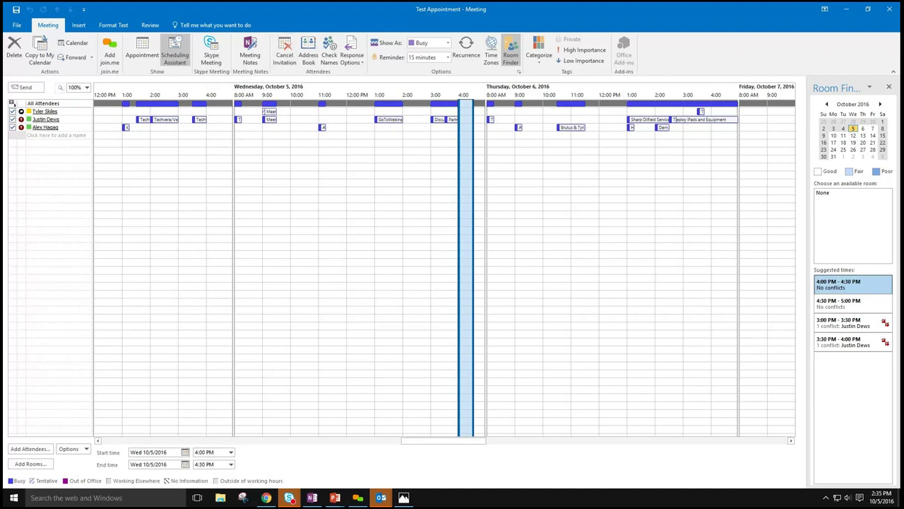
left_click(17, 52)
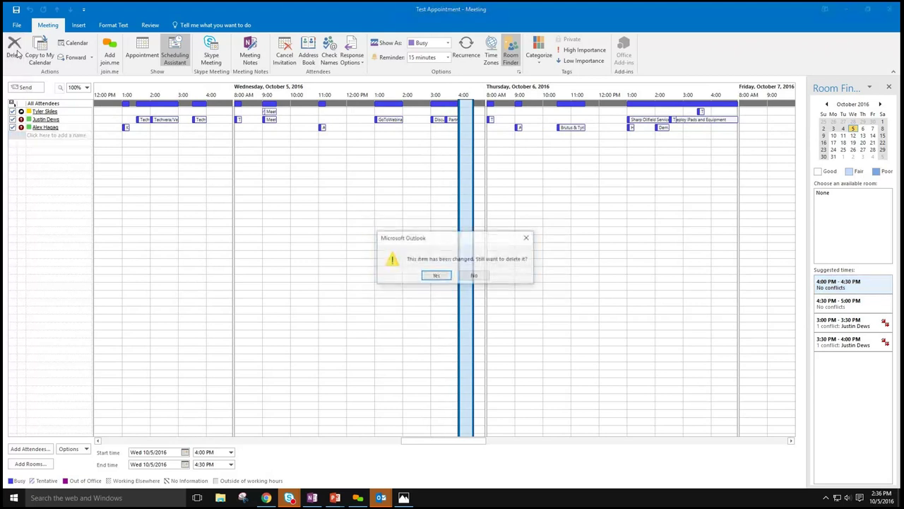
left_click(436, 276)
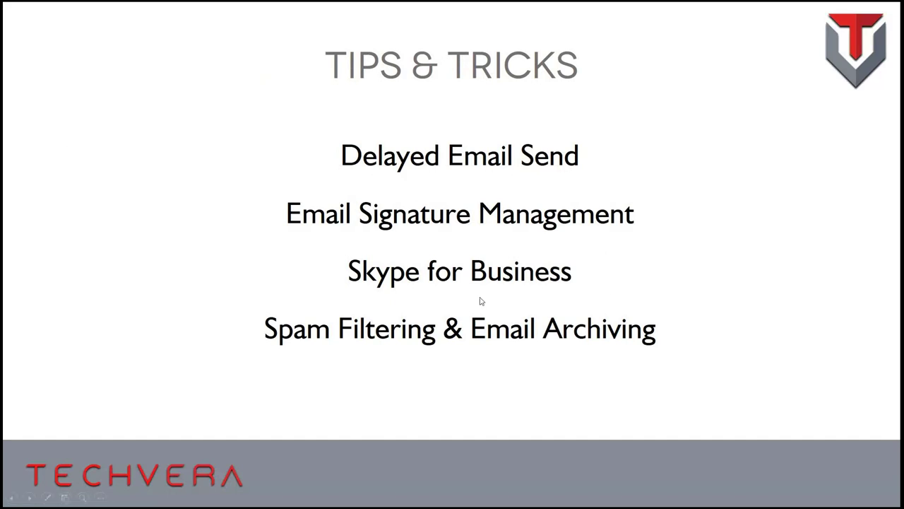
- Advance the slideshow past the Tips & Tricks list to the Delay Sends slide
left_click(672, 277)
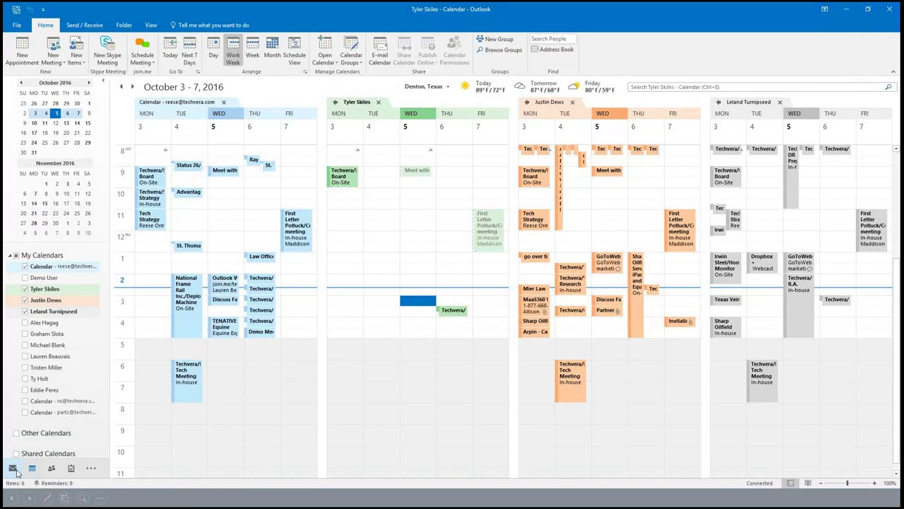
- Switch to Mail and open a new email message, maximized to fill the screen
left_click(13, 468)
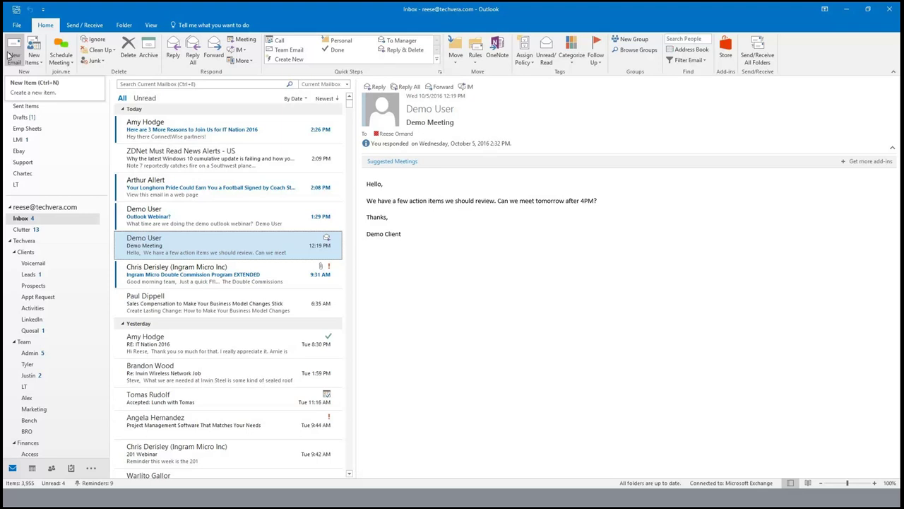
left_click(13, 56)
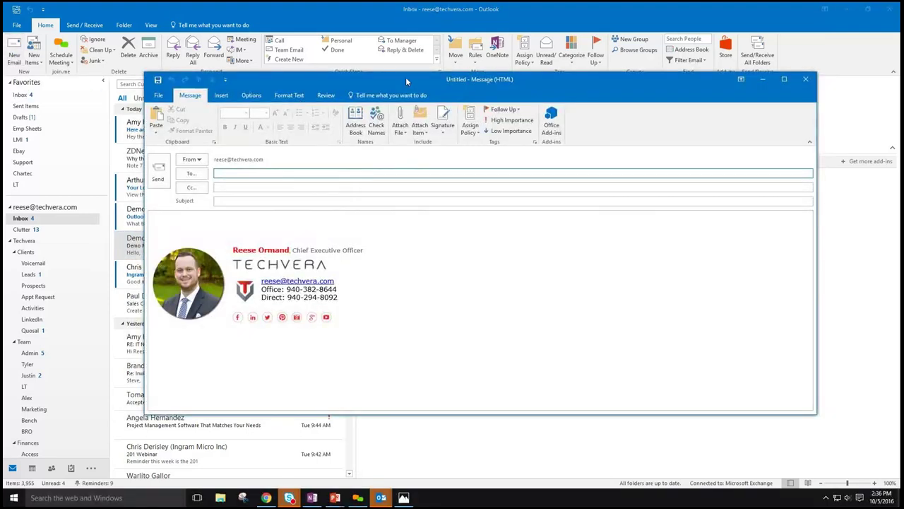
double_click(405, 82)
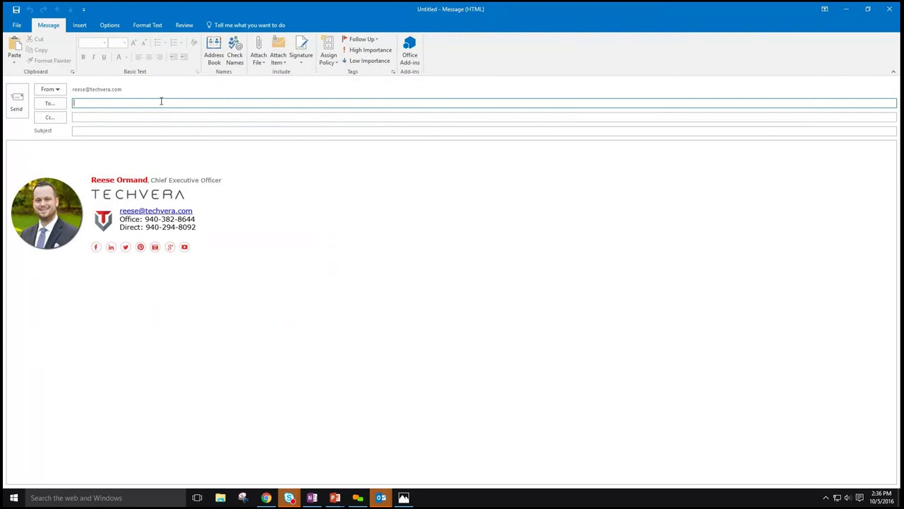
- Address it to the colleague via autocomplete, subject 'Question About Marketing', body 'QUESTION'
type("laure")
key("Return")
key("Tab")
key("Tab")
type("Ques")
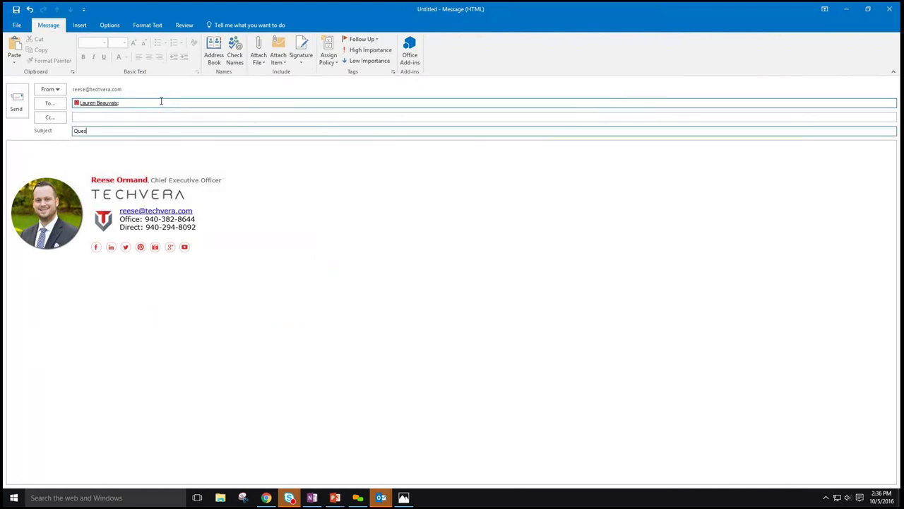
type("tion About Marketing")
key("Tab")
type("QUESTION")
key("Tab")
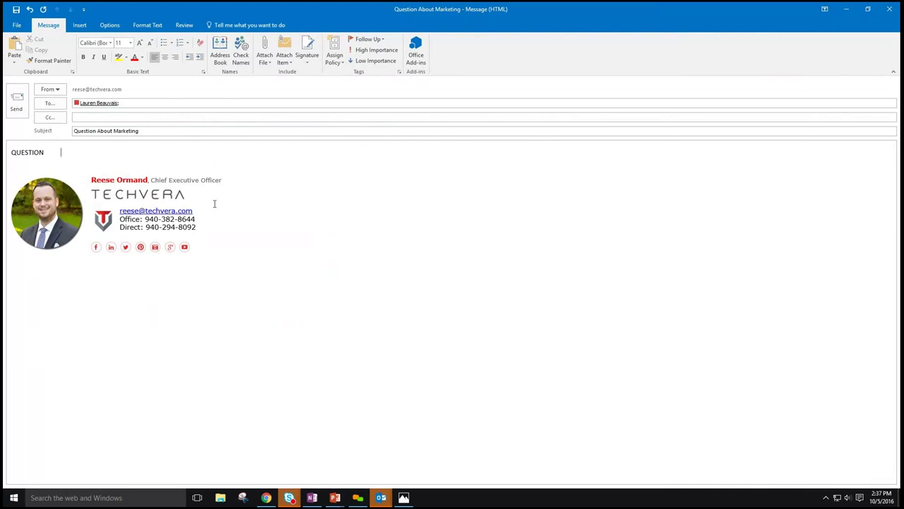
- Request both a delivery receipt and a read receipt for the message
left_click(116, 31)
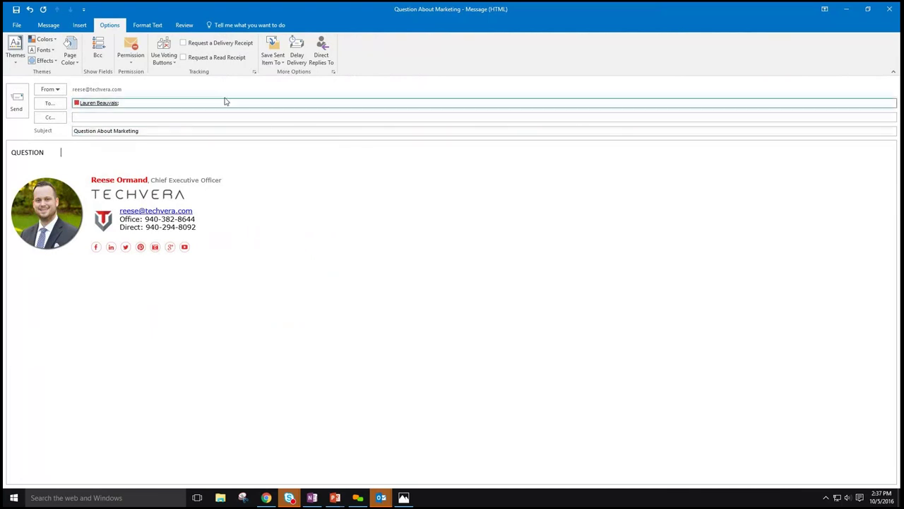
left_click(221, 43)
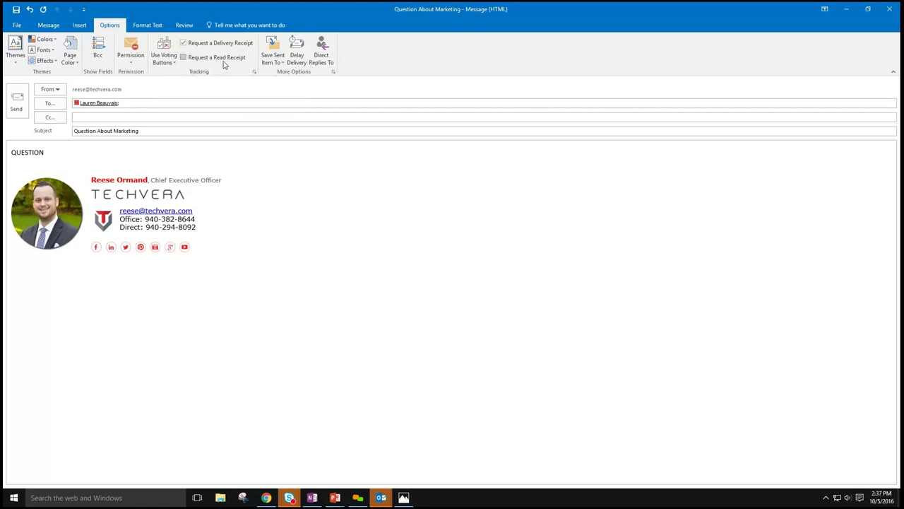
left_click(221, 60)
- Hold delivery until 10/6/2016 8:00 AM, then send the message
left_click(297, 54)
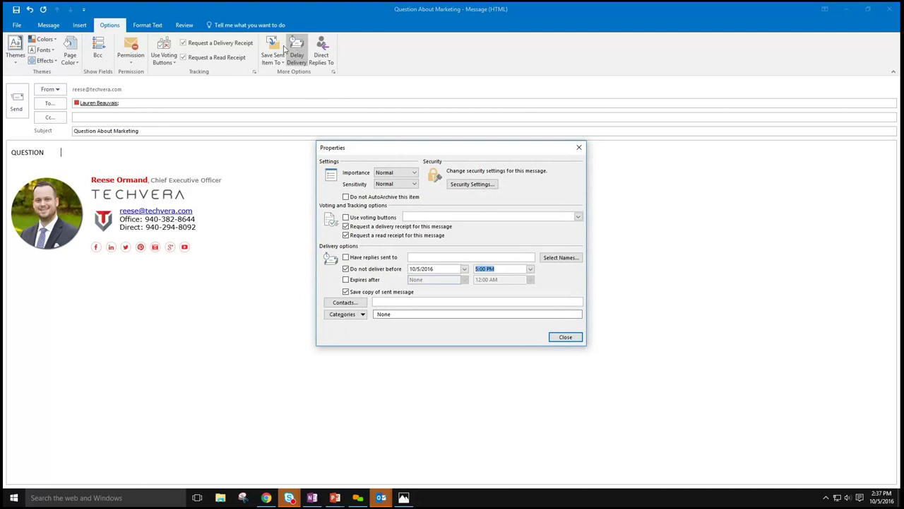
left_click_drag(411, 154, 379, 95)
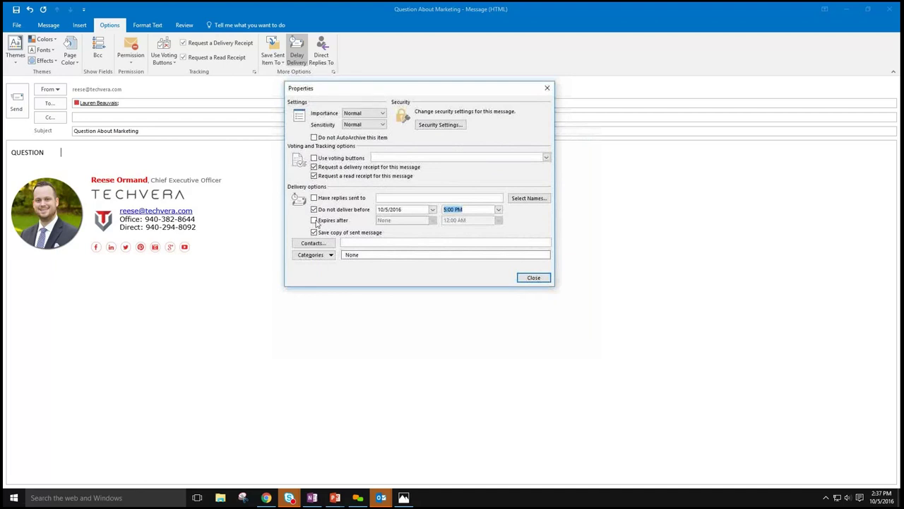
left_click(432, 210)
left_click(406, 251)
left_click(498, 209)
left_click(497, 219)
left_click(498, 210)
left_click(499, 221)
left_click(499, 221)
left_click(491, 219)
left_click(531, 277)
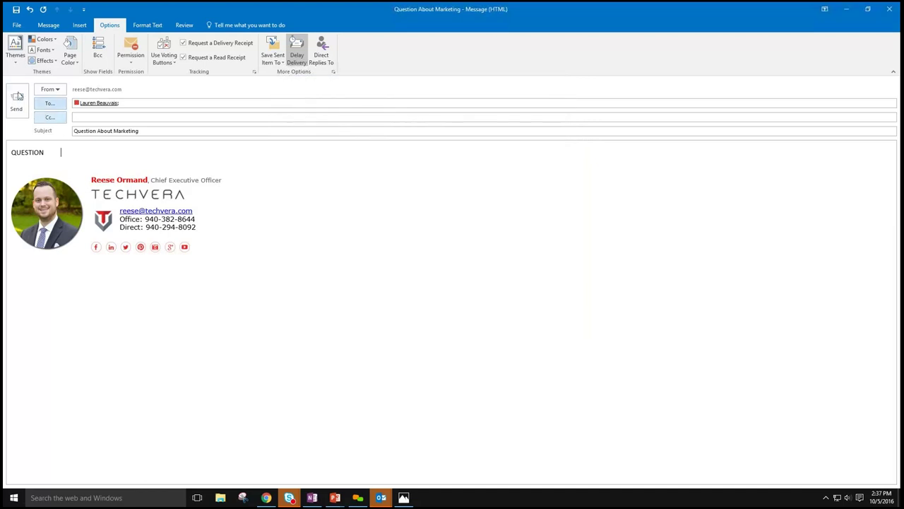
left_click(16, 103)
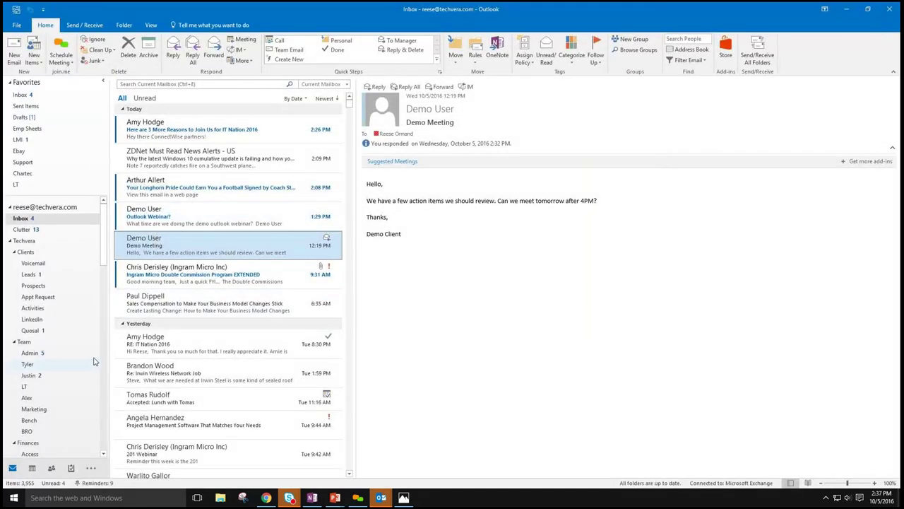
scroll(94, 362, "down", 10)
- Open the held Question About Marketing message from the Outbox, requeue it, and reopen it
left_click(42, 262)
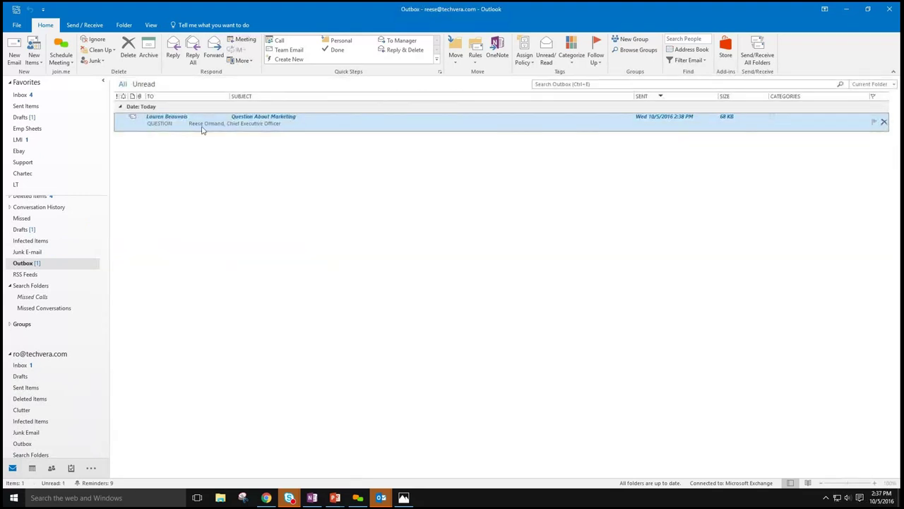
double_click(202, 127)
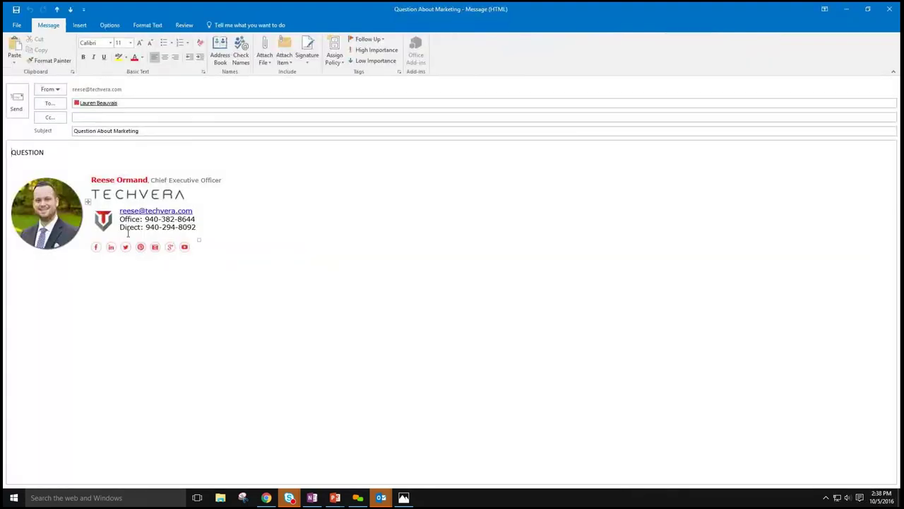
left_click(16, 103)
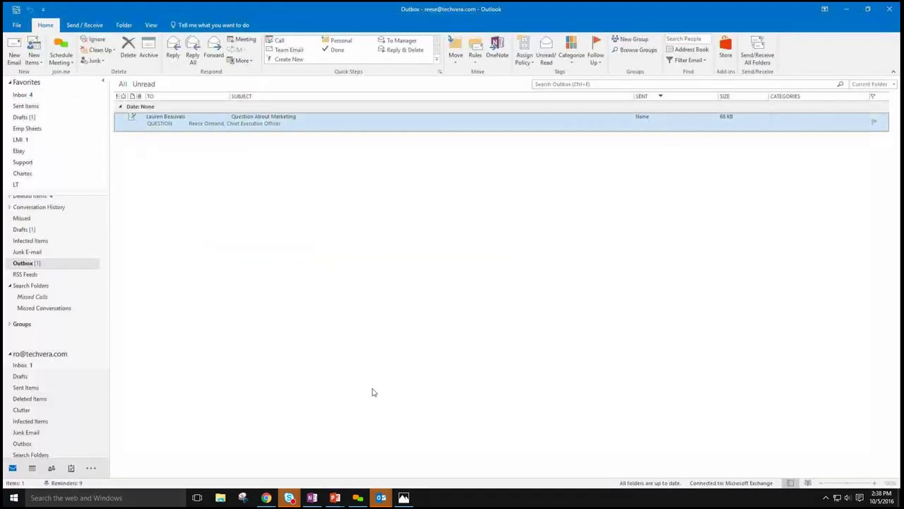
double_click(238, 126)
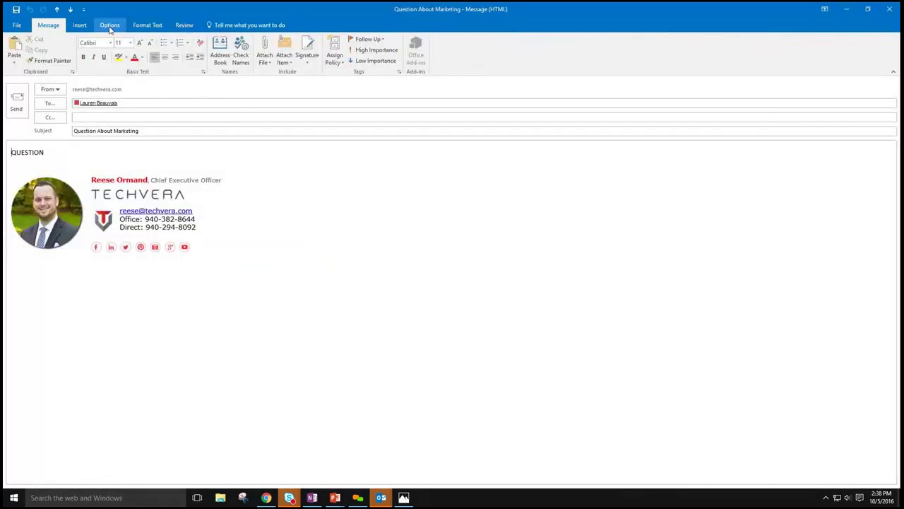
- Direct replies to the sender's own address, keeping Normal importance and sensitivity, then restore the window
left_click(110, 24)
left_click(297, 49)
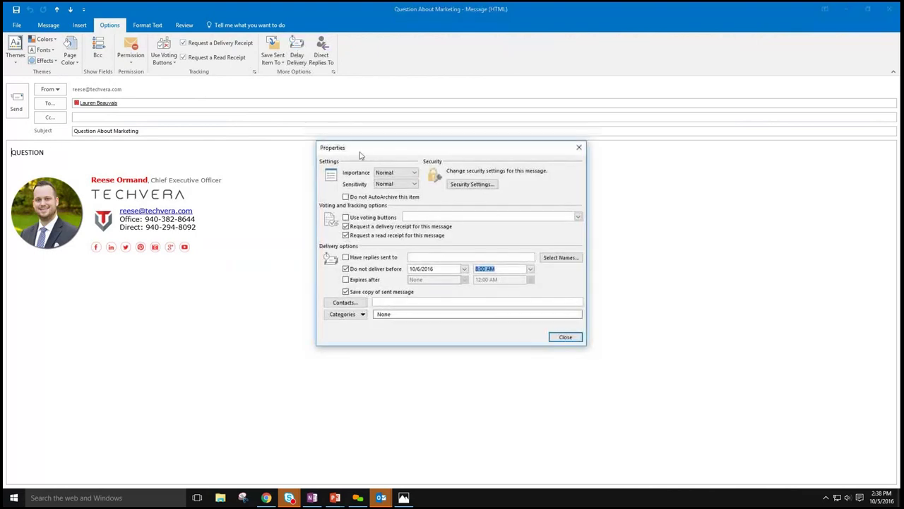
left_click_drag(433, 148, 416, 63)
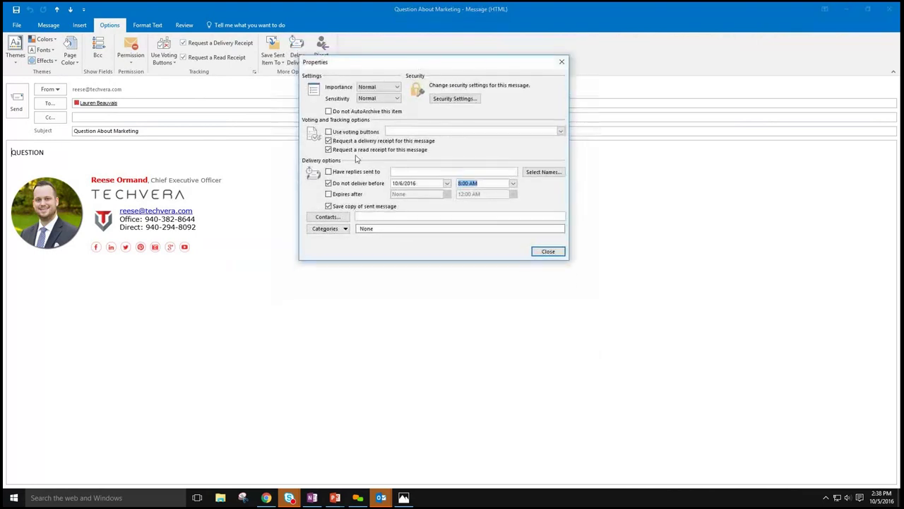
left_click(361, 175)
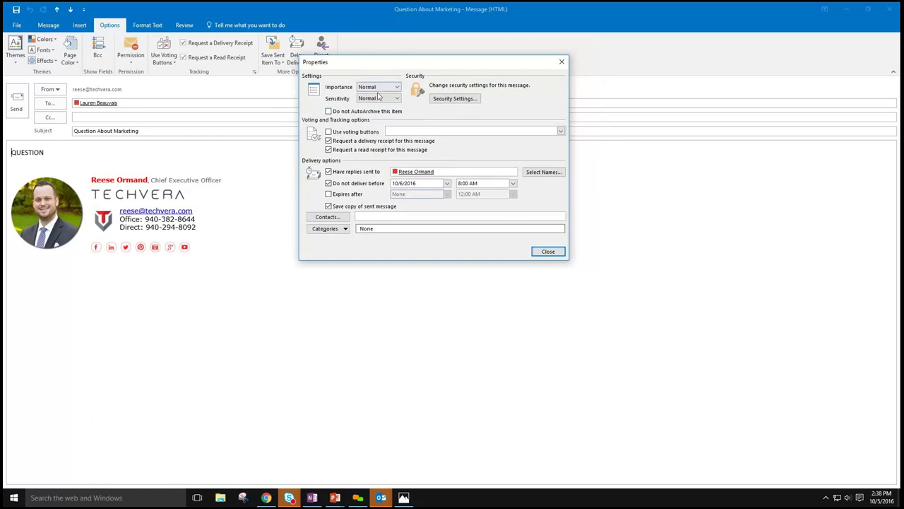
left_click(372, 88)
left_click(372, 88)
left_click(372, 99)
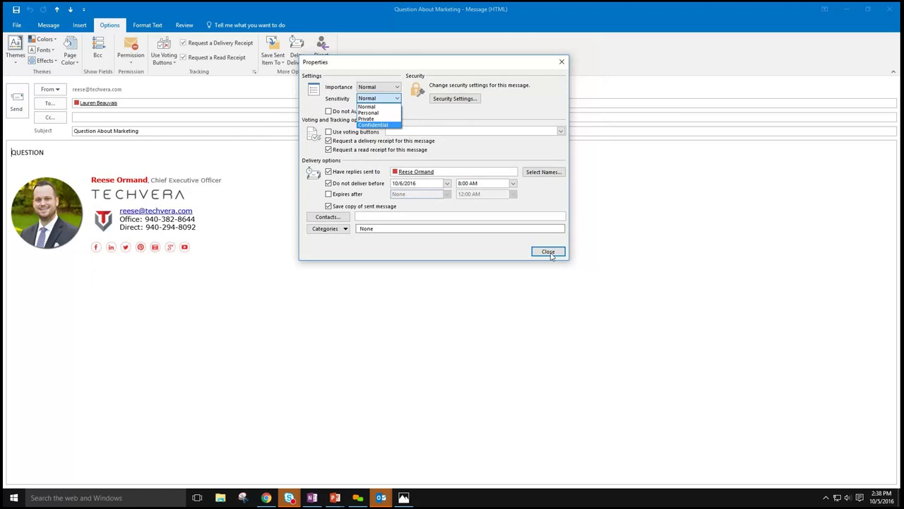
left_click(554, 256)
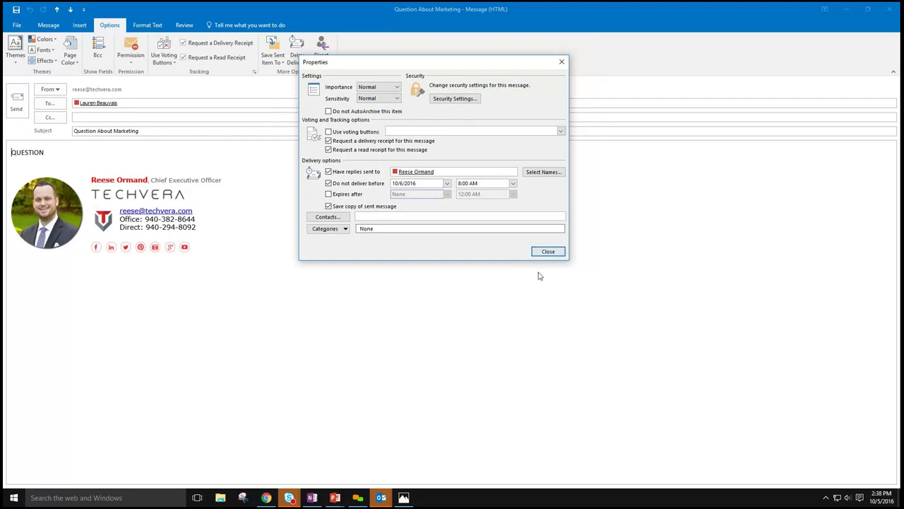
left_click(546, 252)
mouse_move(486, 5)
left_mouse_down()
mouse_move(504, 66)
mouse_move(503, 7)
left_mouse_up()
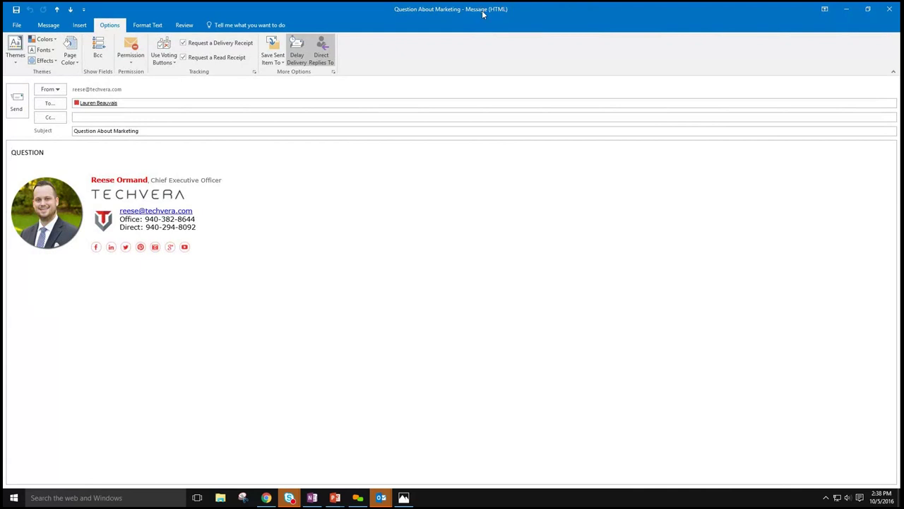
double_click(482, 7)
- Close the delayed message, leaving it in the Outbox, and browse the Inbox
key("Escape")
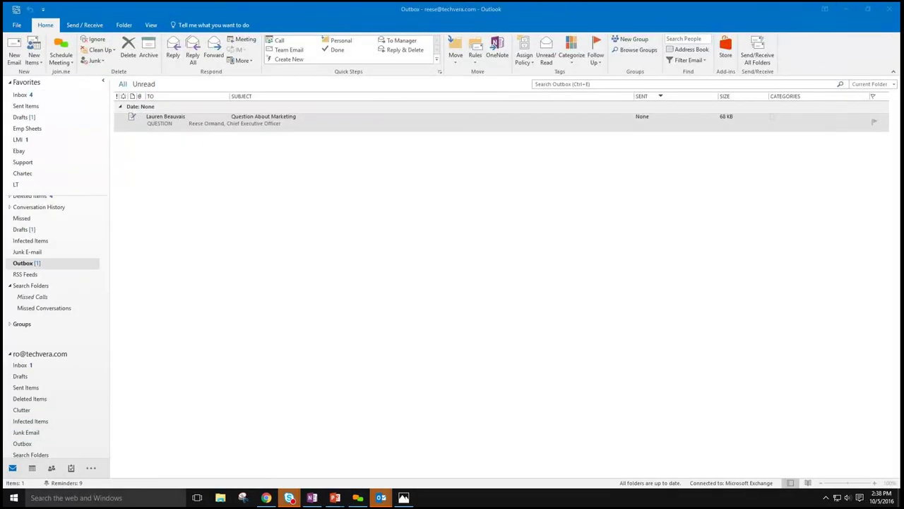
scroll(105, 226, "up", 10)
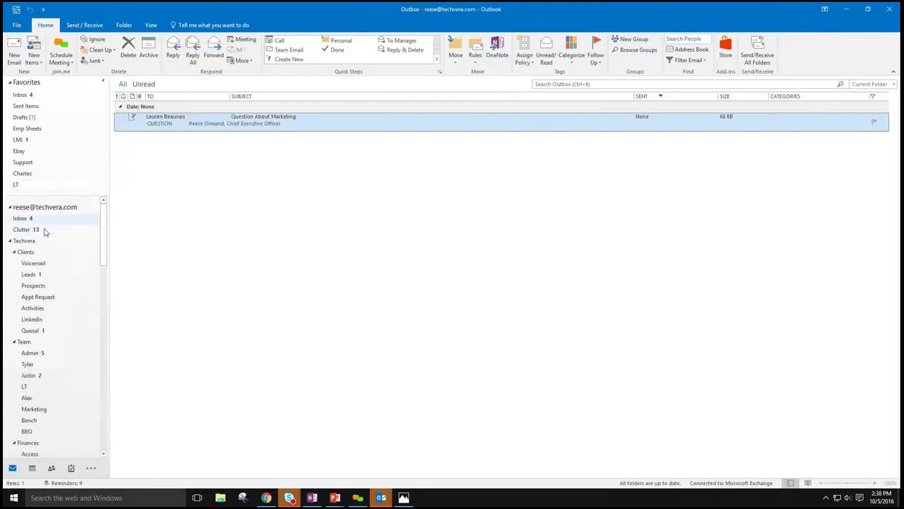
left_click(35, 218)
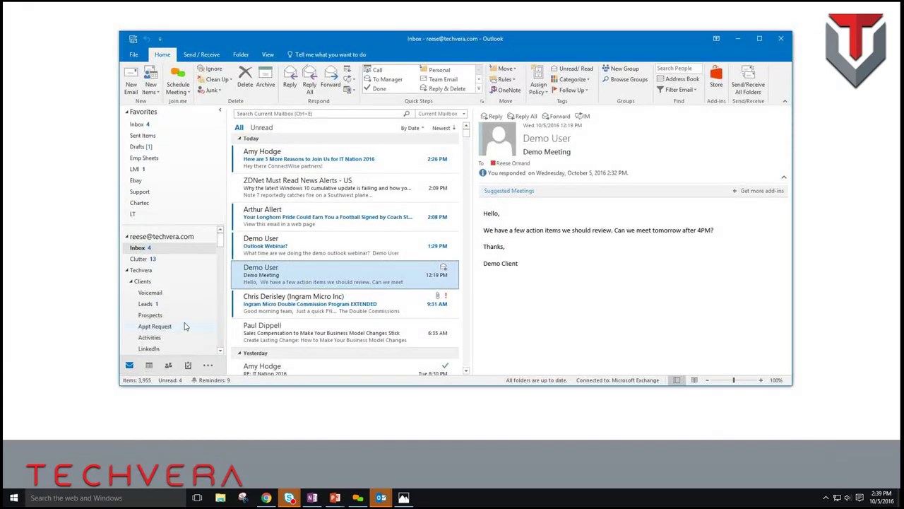
scroll(193, 326, "down", 10)
scroll(193, 326, "down", 3)
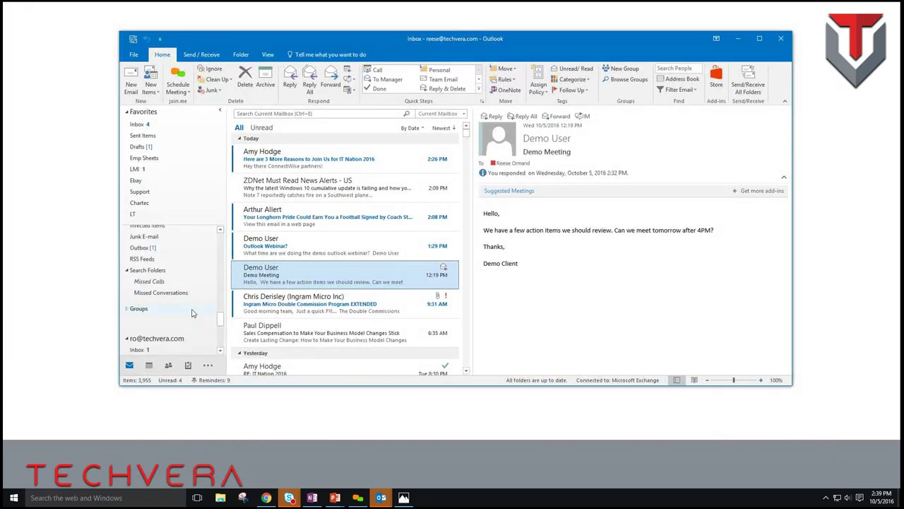
scroll(188, 319, "up", 5)
scroll(177, 318, "down", 2)
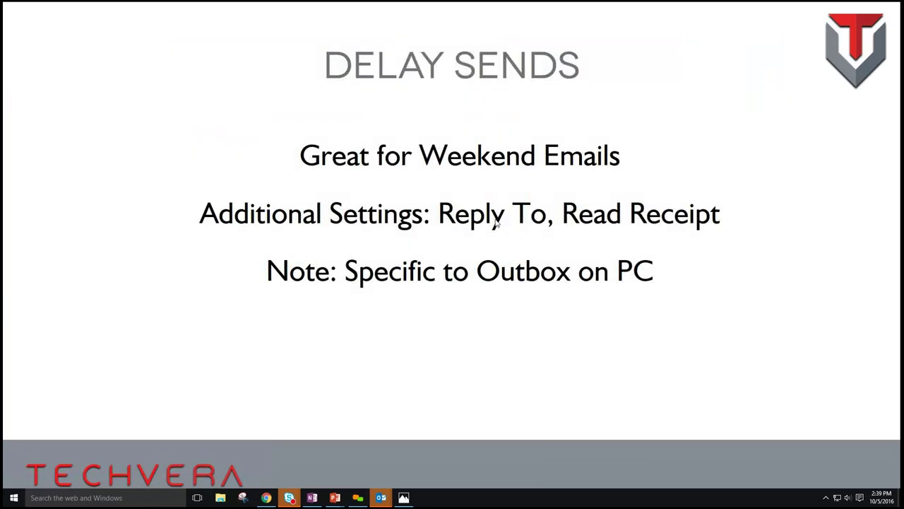
- Advance the slideshow from Delay Sends to the Signature Management slide
left_click(455, 108)
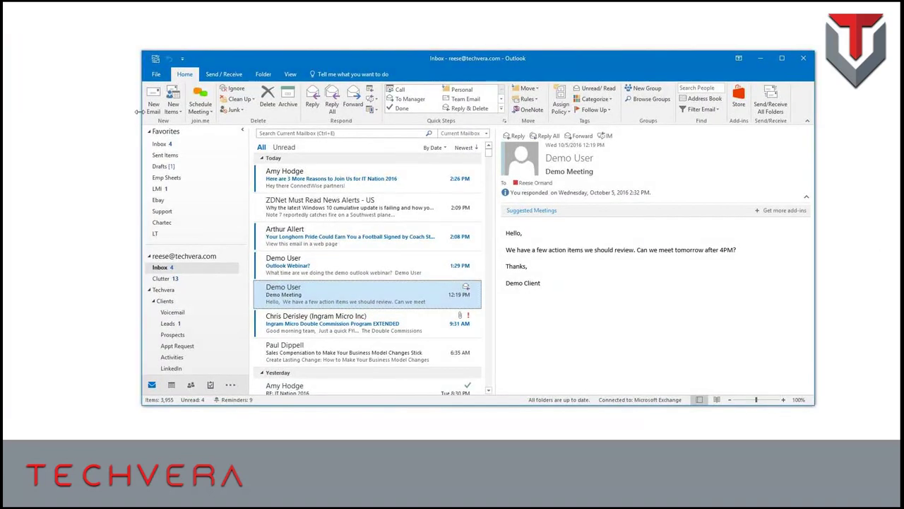
- Open and discard a new email, then reply inline to Demo Meeting and highlight its auto-inserted signature
left_click(153, 105)
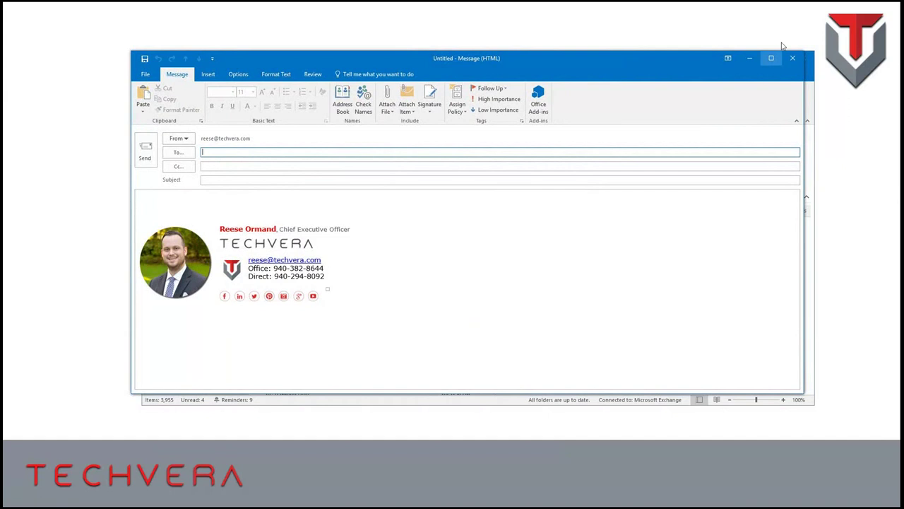
left_click(792, 59)
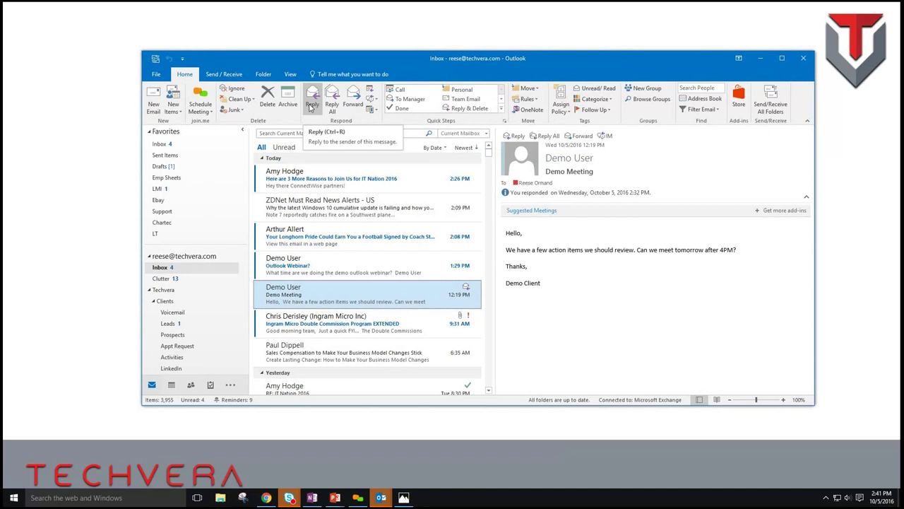
left_click(311, 105)
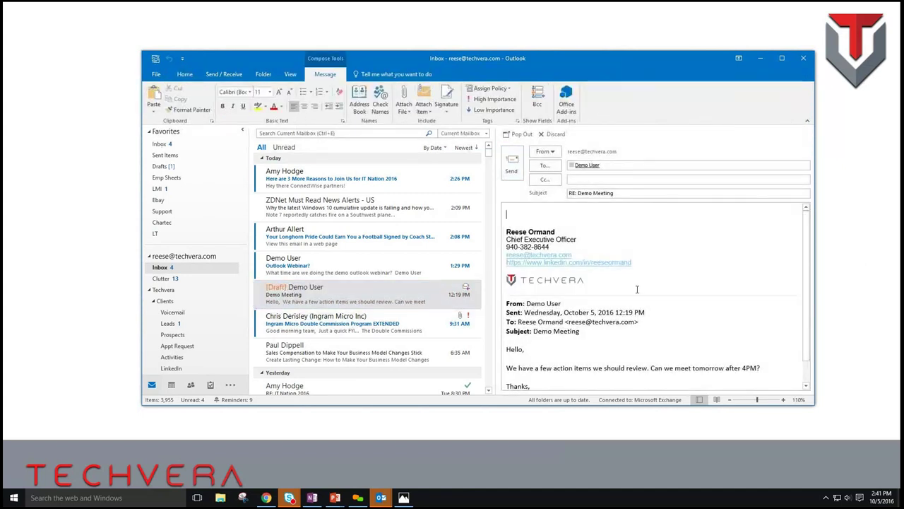
left_click_drag(634, 289, 520, 200)
left_click(618, 289)
left_click_drag(587, 279, 527, 207)
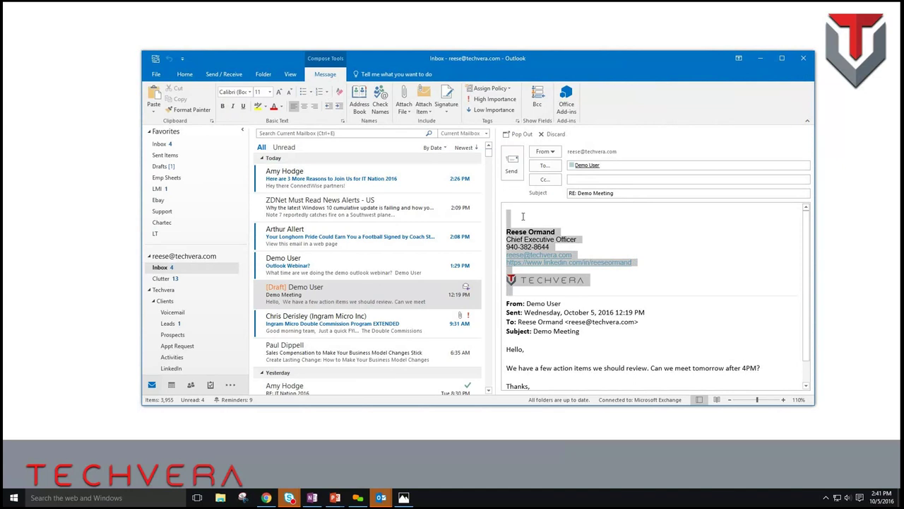
left_click(710, 256)
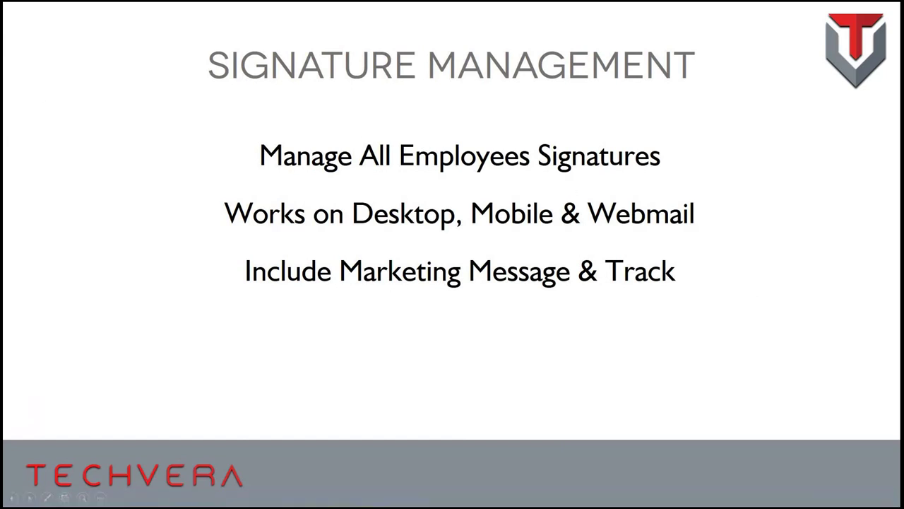
- Show the Skype for Business slide, advance to Spam & Email Archiving, then switch to the desktop
key("Right")
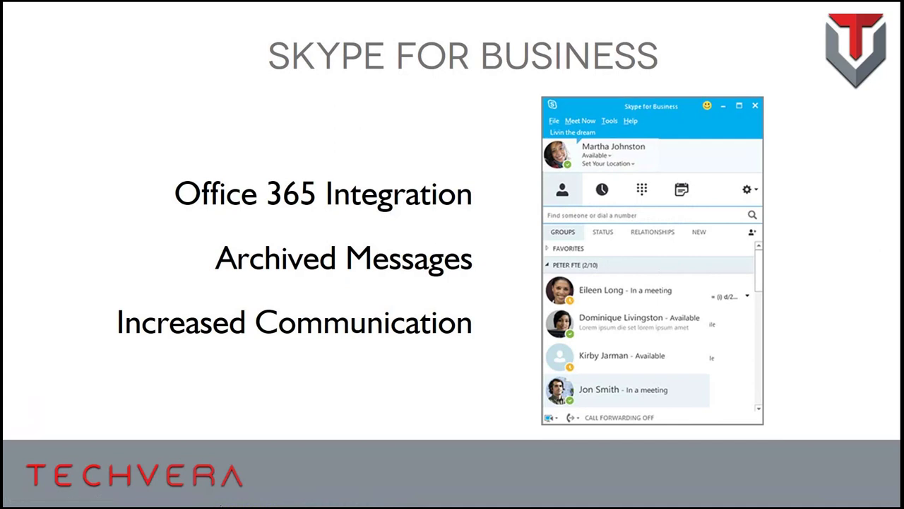
key("super+Tab")
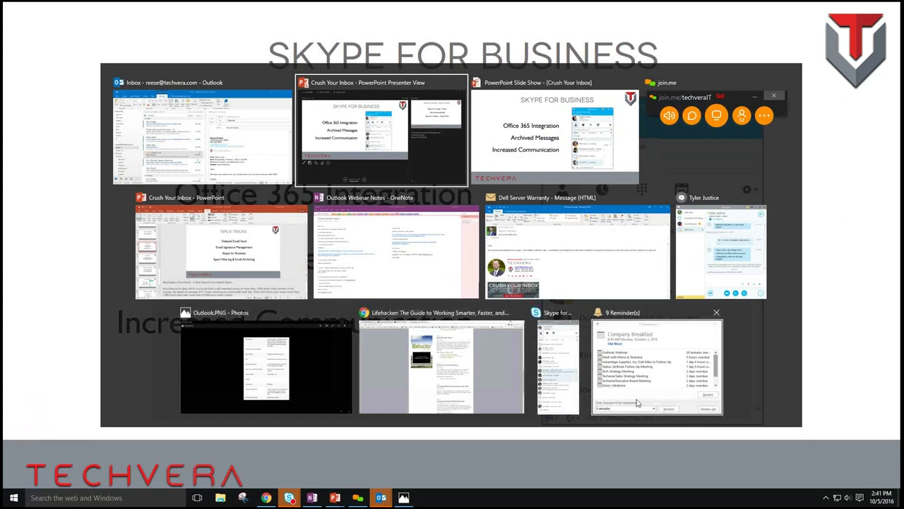
key("Escape")
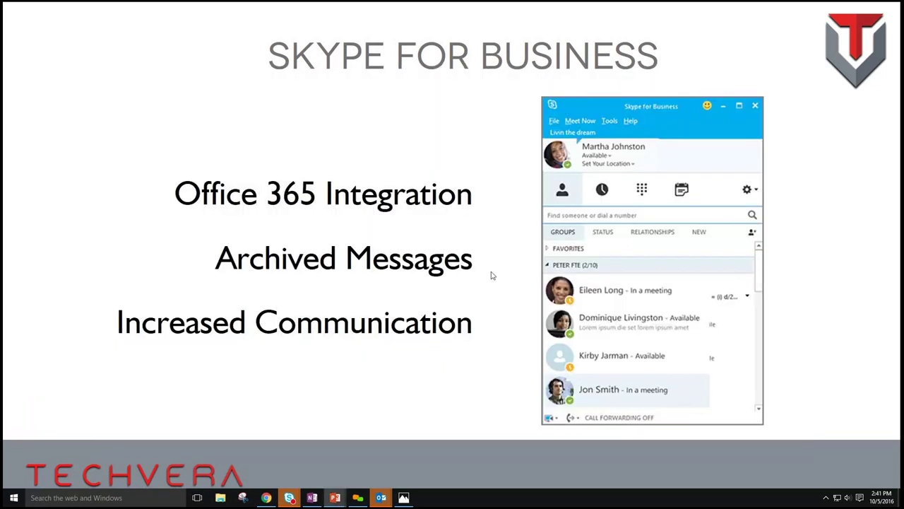
left_click(440, 115)
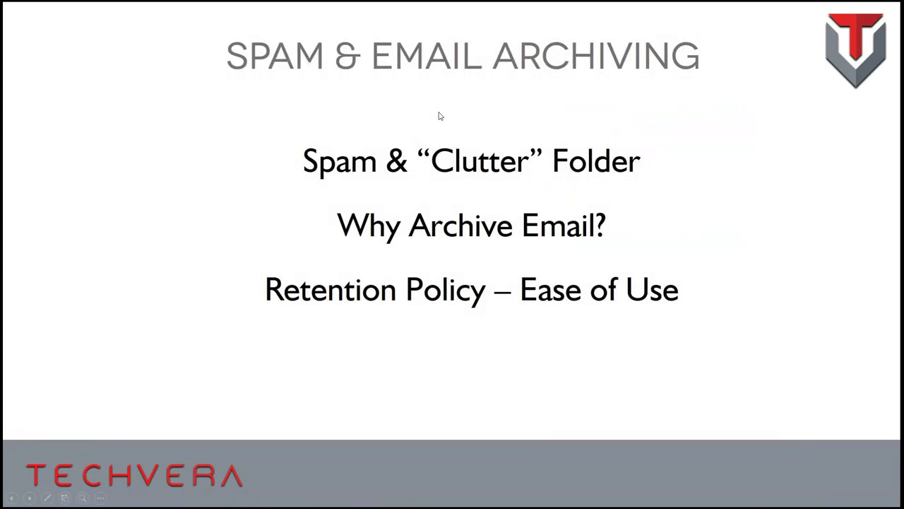
key("super+d")
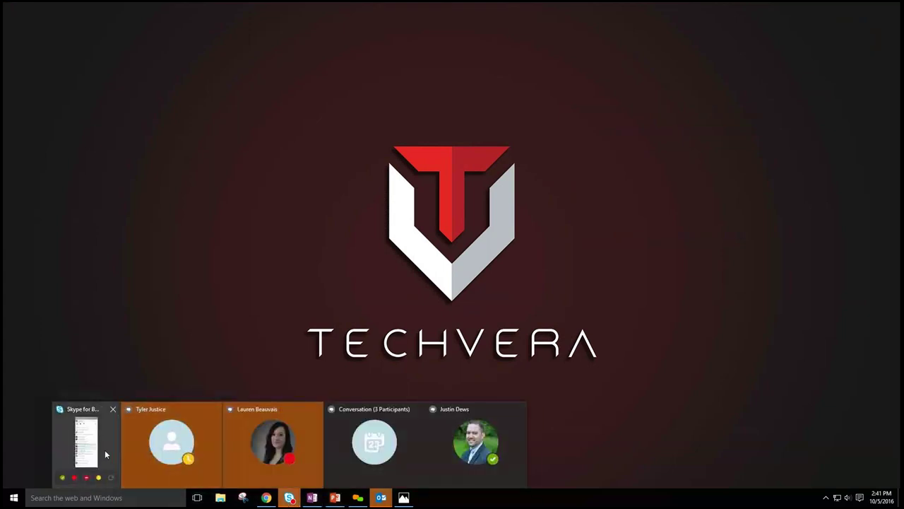
- Restore the Skype contact list and start a group IM with three selected contacts
left_click(104, 448)
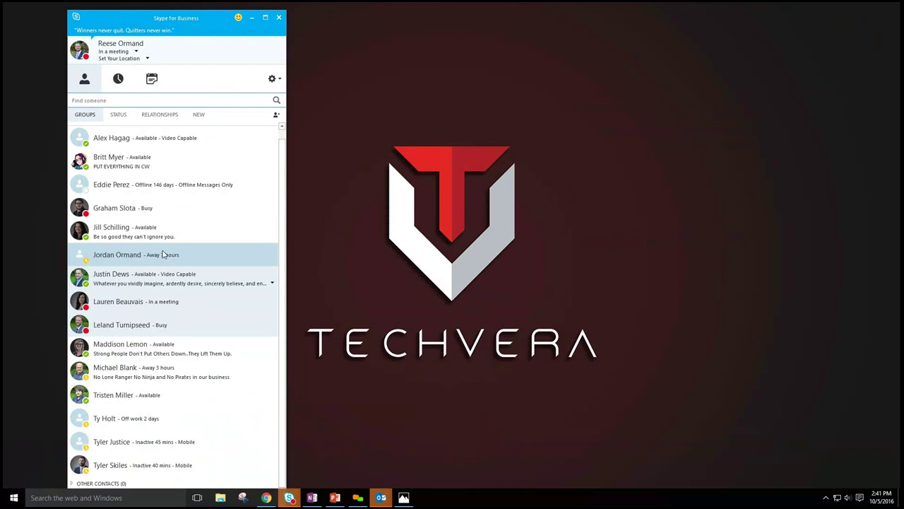
scroll(170, 358, "up", 1)
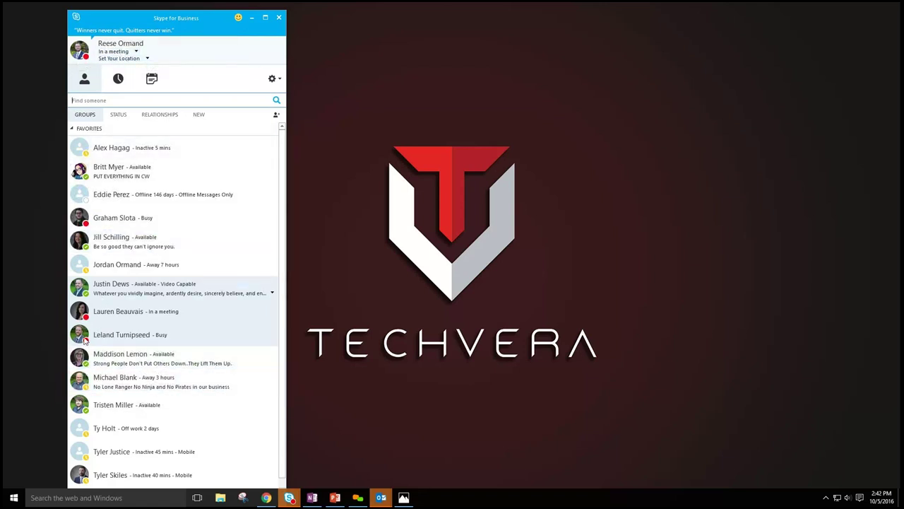
left_click(160, 175)
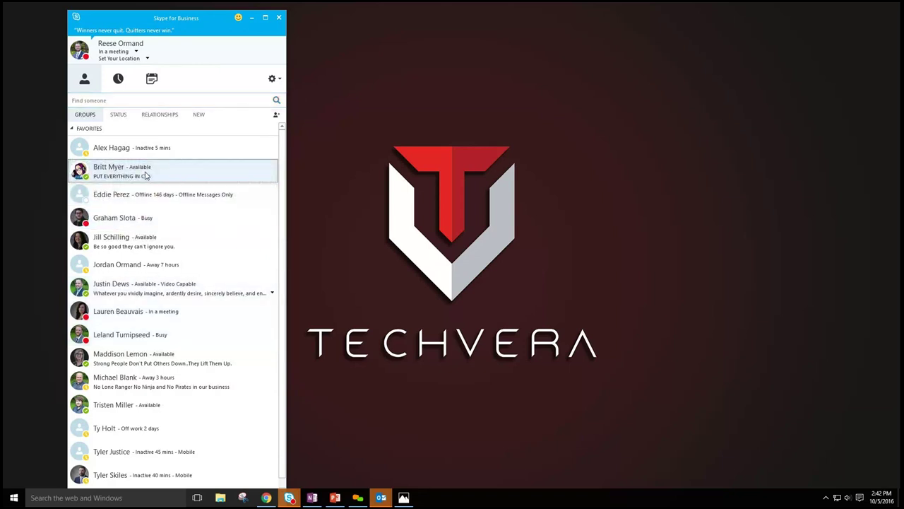
left_click(135, 243, "ctrl")
left_click(139, 294, "ctrl")
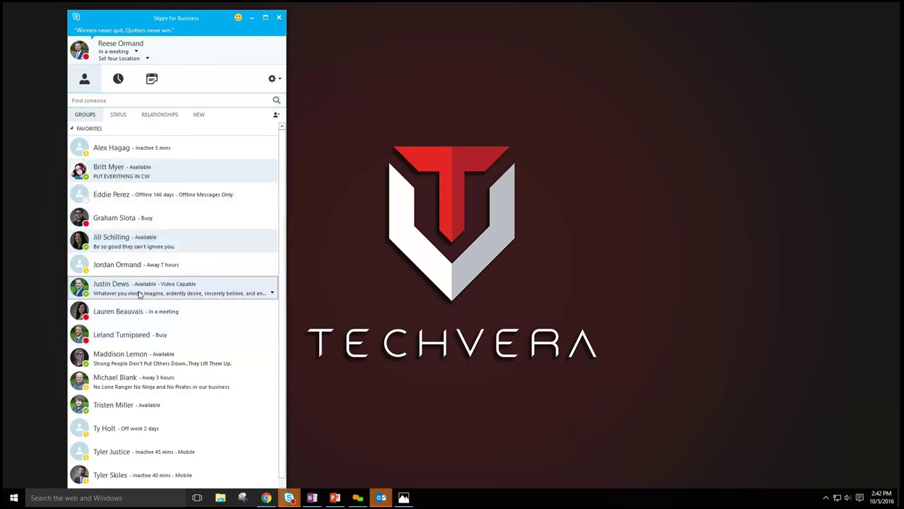
right_click(139, 293)
left_click(178, 302)
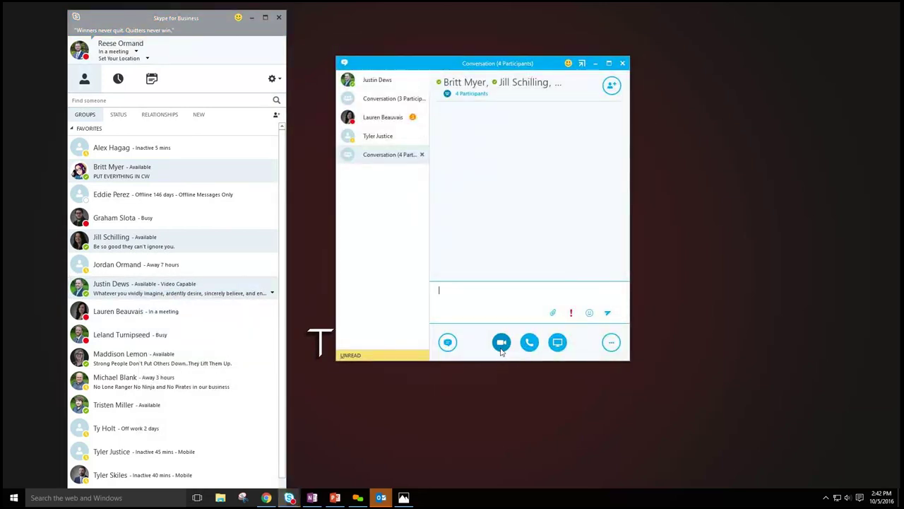
- Close the group conversation and move the Skype contact list onto the other monitor
mouse_move(500, 351)
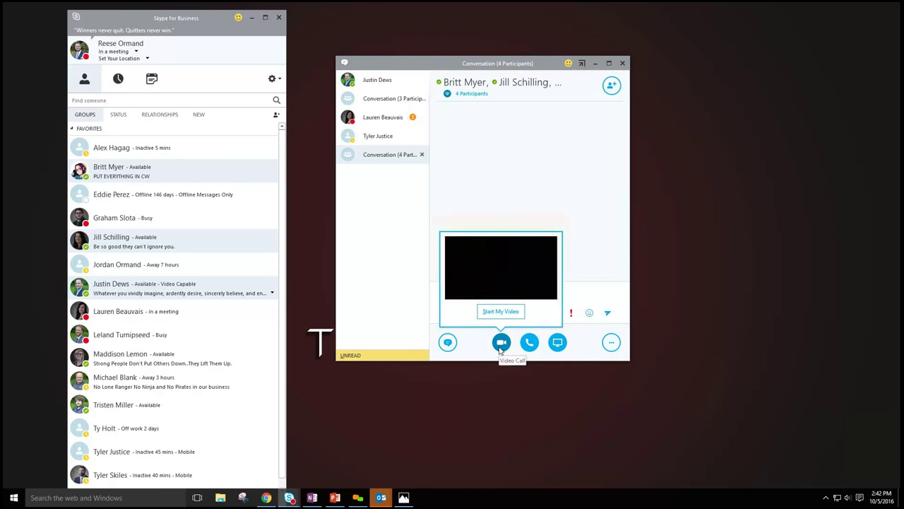
left_click(519, 64)
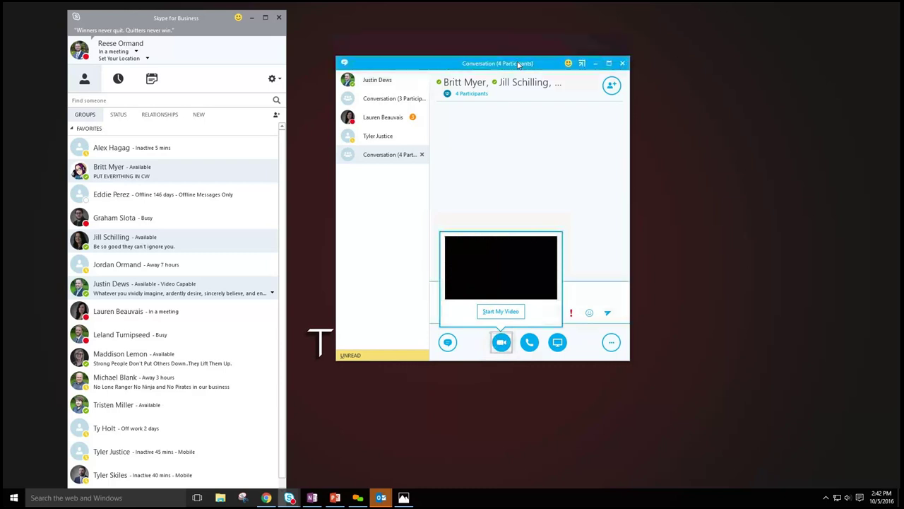
left_click(622, 65)
left_click(515, 218)
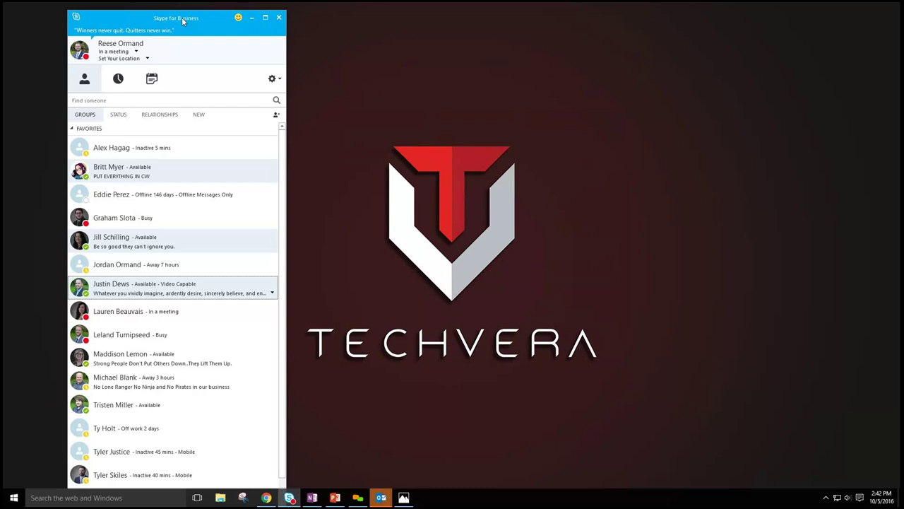
left_click_drag(188, 18, 0, 18)
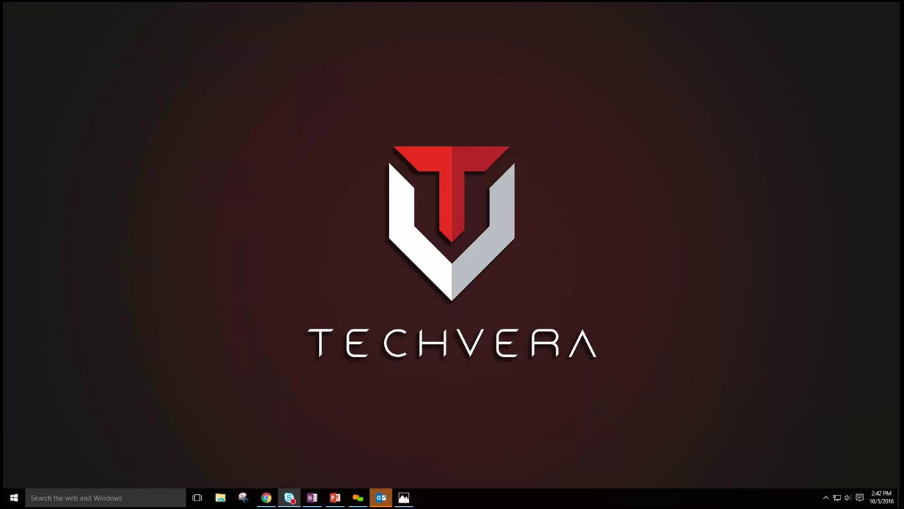
- Switch to PowerPoint, then move the Outlook window back onto this monitor
left_click(335, 497)
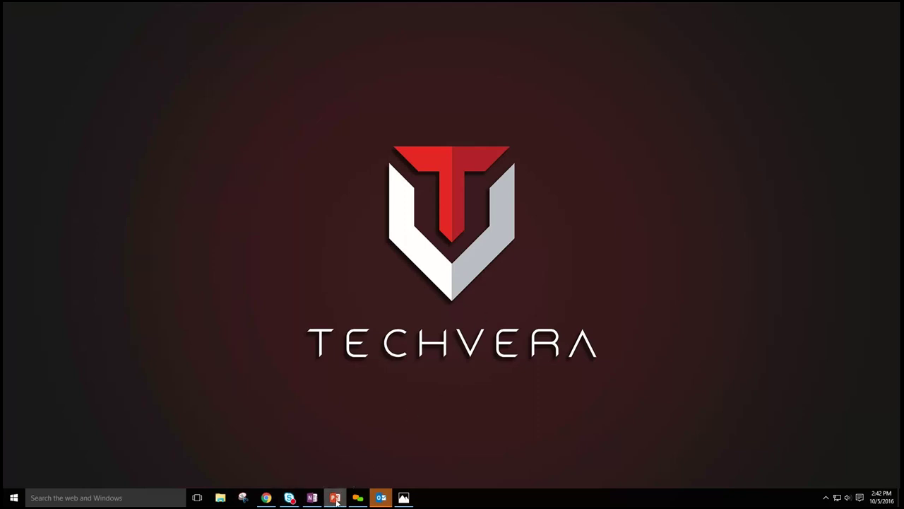
key("super+shift+Right")
key("super+shift+Right")
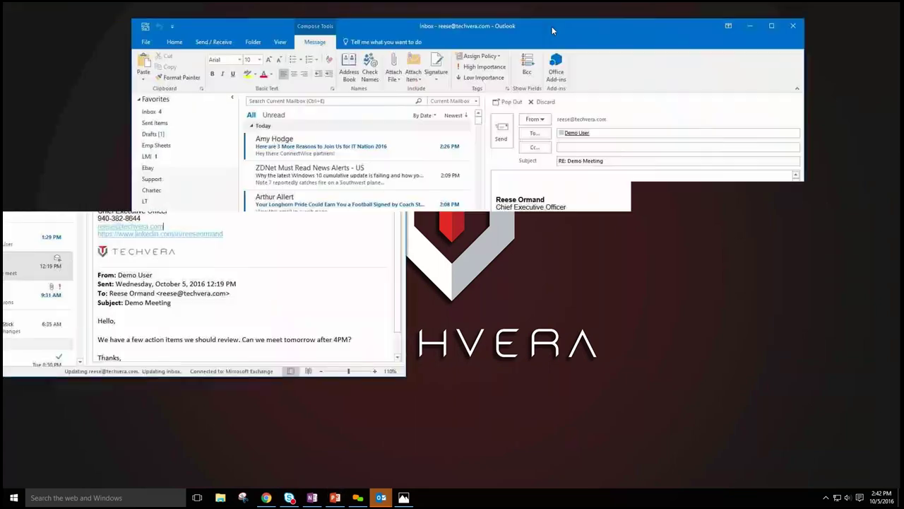